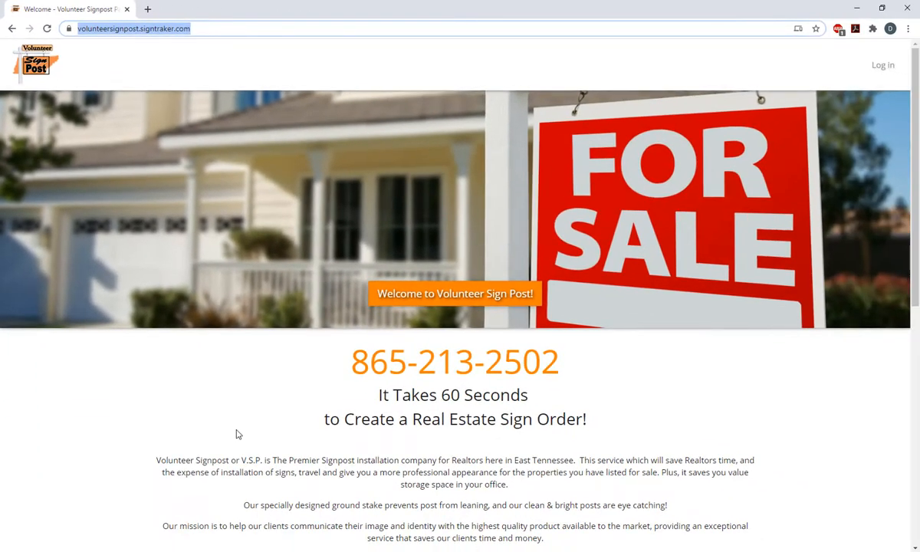
Step: Log in to the Volunteer Signpost portal with the pre-filled credentials
{"action": "left_click", "coordinate": [255, 424]}
{"action": "scroll", "coordinate": [267, 417], "scroll_direction": "down", "scroll_amount": 2}
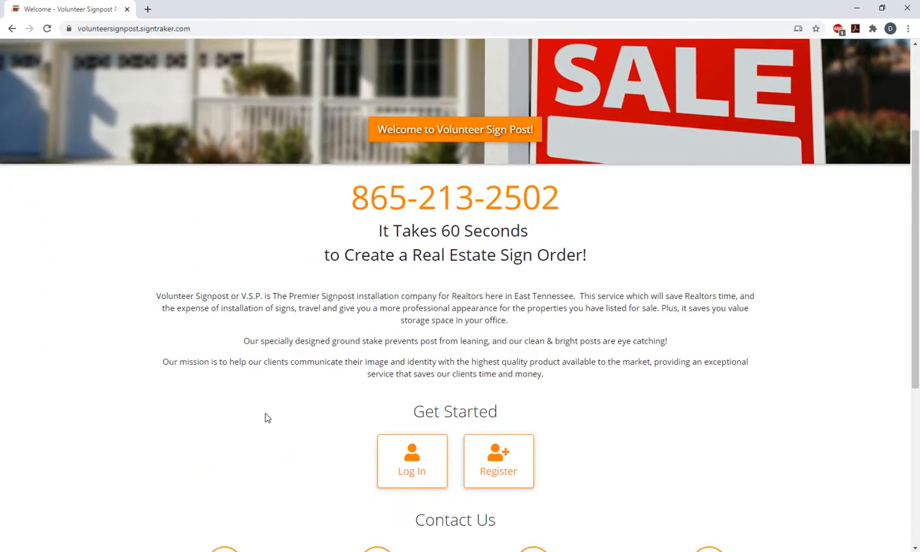
{"action": "left_click", "coordinate": [404, 458]}
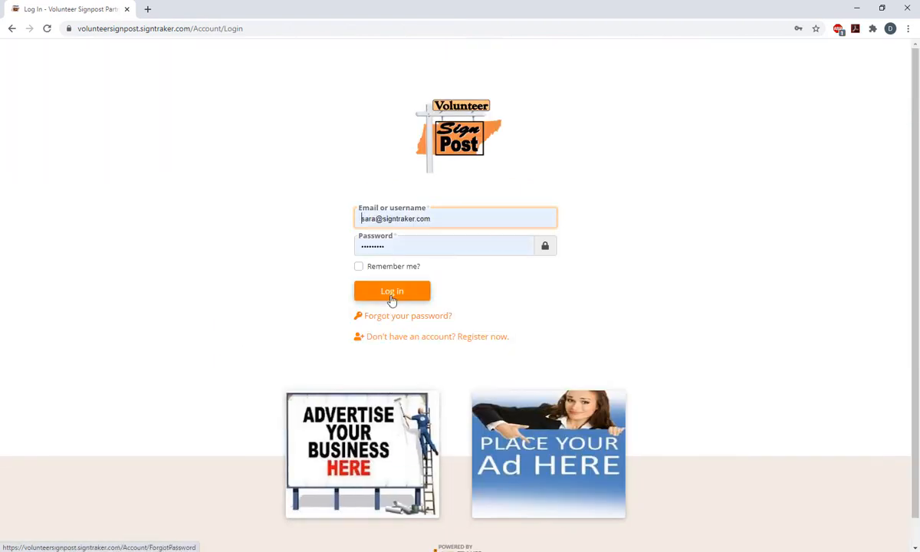
{"action": "left_click", "coordinate": [393, 289]}
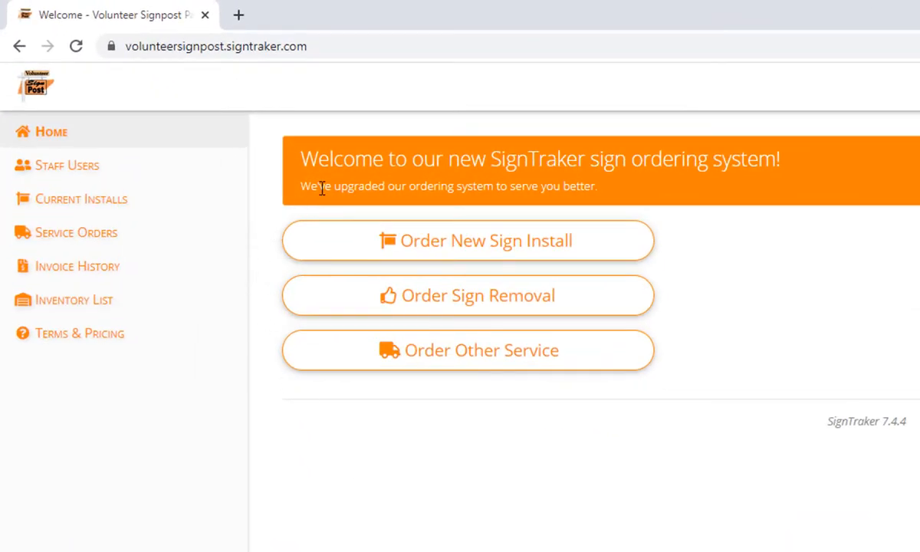
{"action": "left_click", "coordinate": [539, 237]}
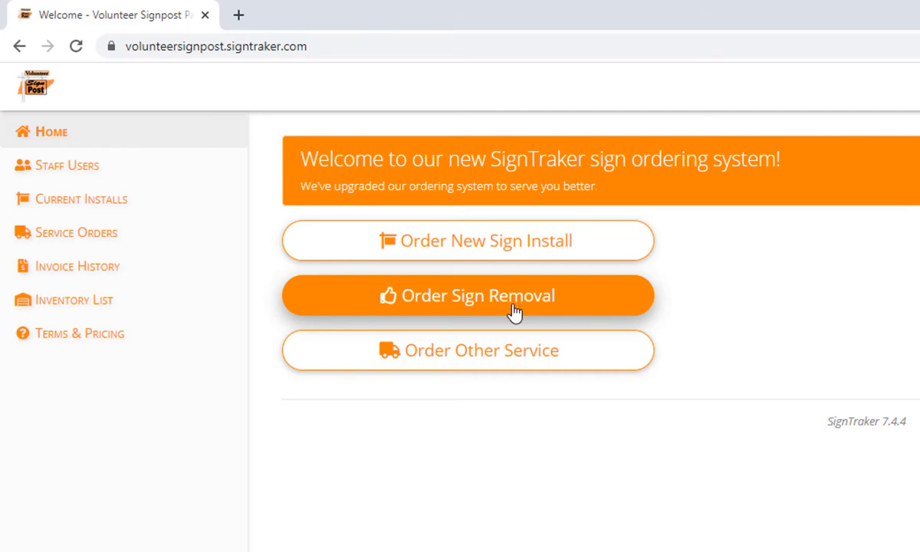
Step: Begin an Other Service order with FREE Office Pickup ticked and Enter Address chosen for the location
{"action": "left_click", "coordinate": [504, 362]}
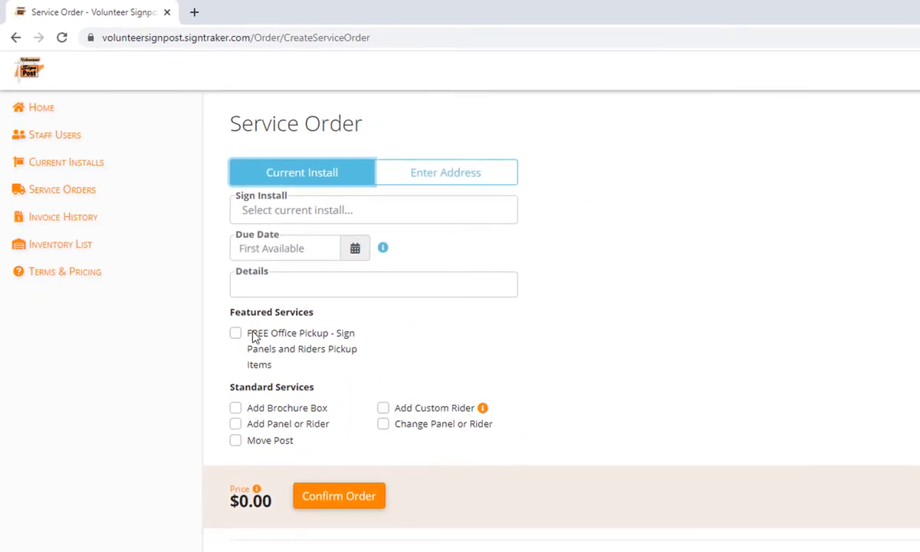
{"action": "left_click", "coordinate": [252, 356]}
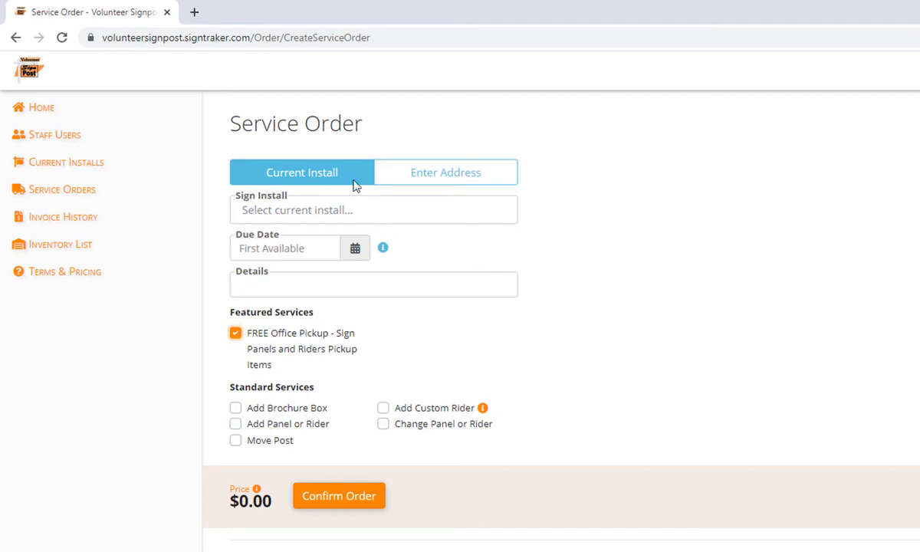
{"action": "left_click", "coordinate": [418, 177]}
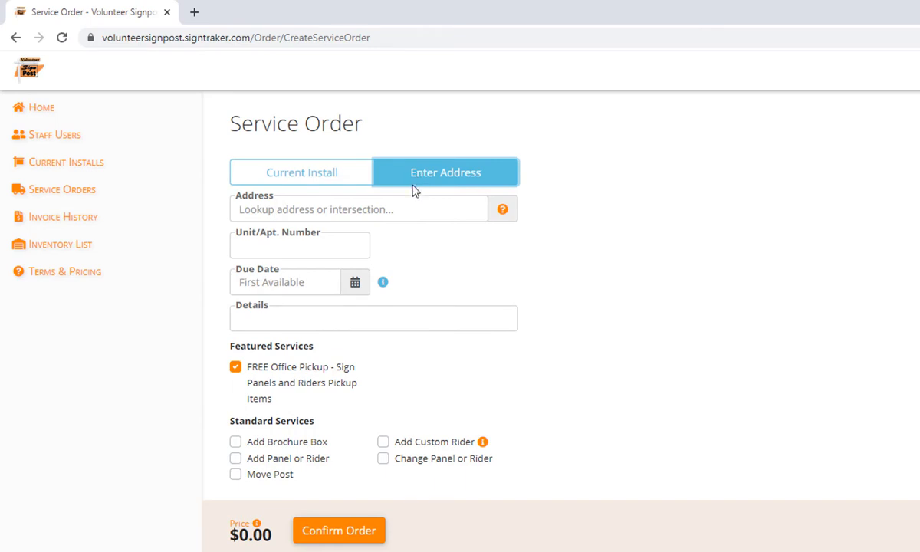
{"action": "left_click", "coordinate": [405, 211]}
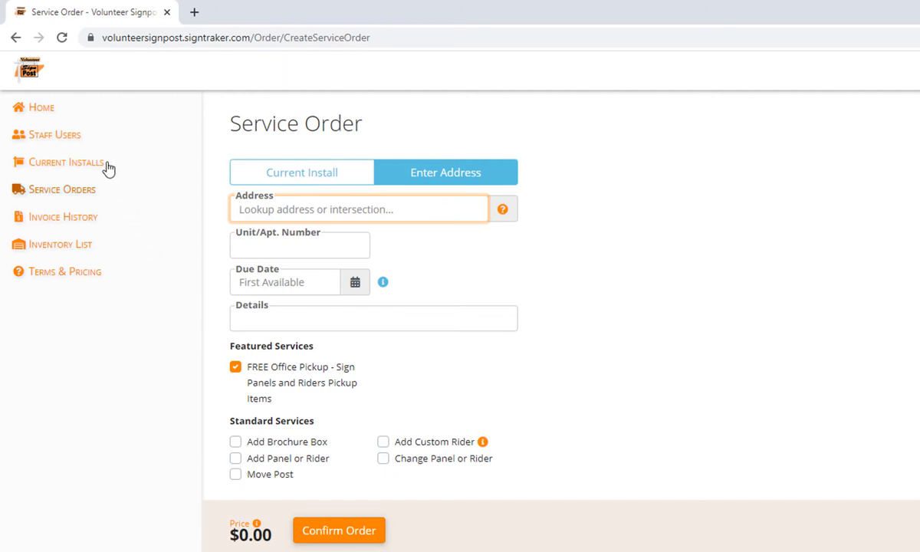
Step: Leave the service order and start a New Sign Install order from Home
{"action": "left_click", "coordinate": [40, 112]}
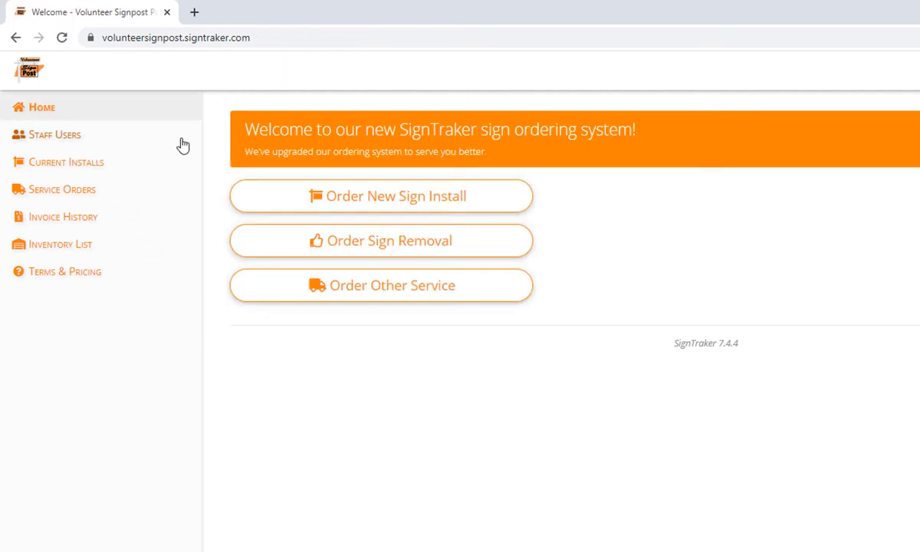
{"action": "left_click", "coordinate": [325, 197]}
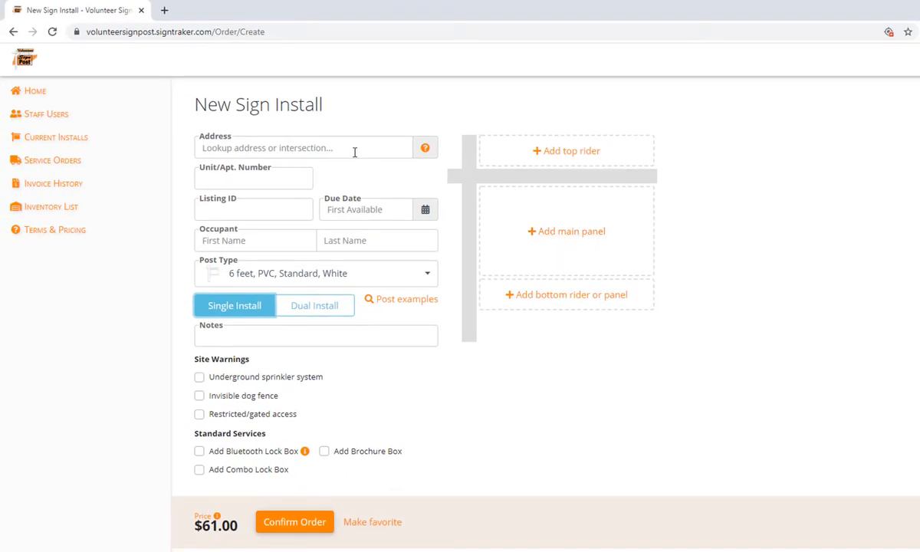
{"action": "left_click", "coordinate": [344, 150]}
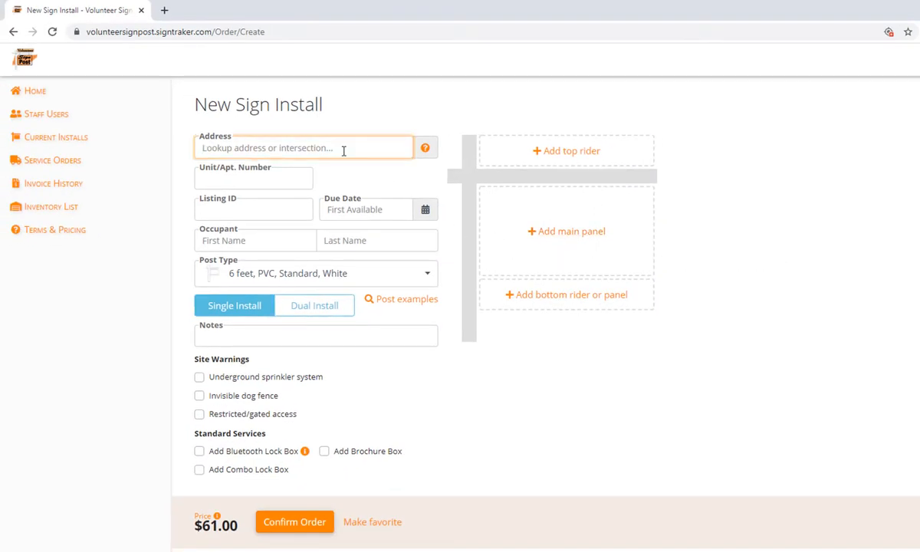
{"action": "type", "text": "9361 k"}
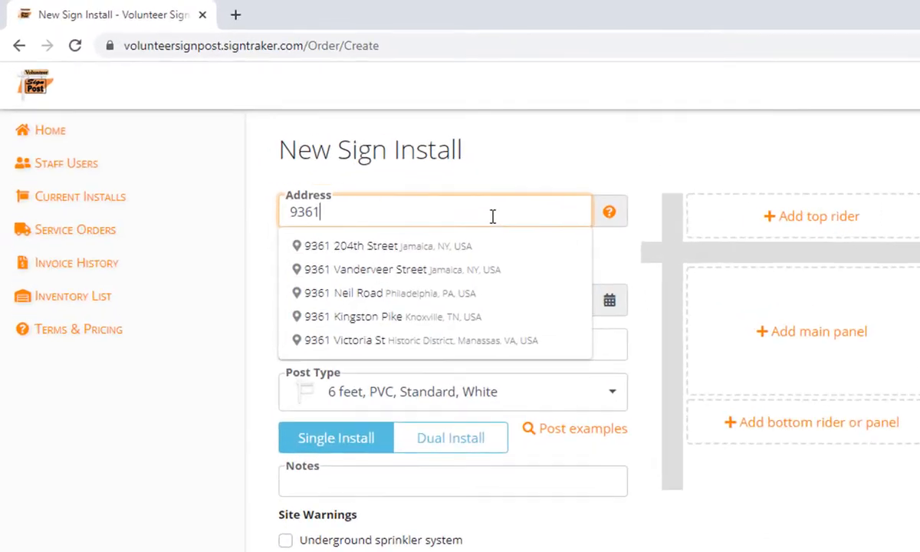
{"action": "type", "text": "i"}
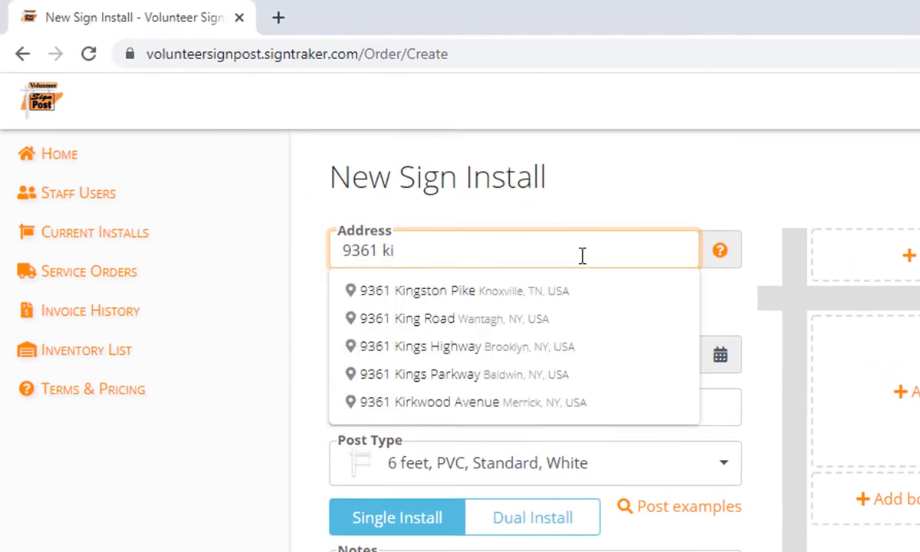
{"action": "key", "text": "Down"}
{"action": "key", "text": "Return"}
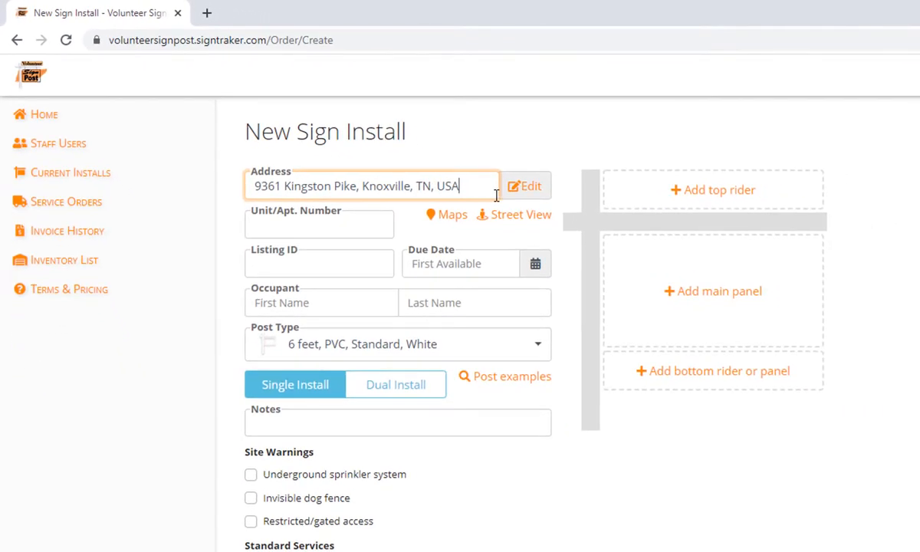
{"action": "left_click", "coordinate": [536, 222]}
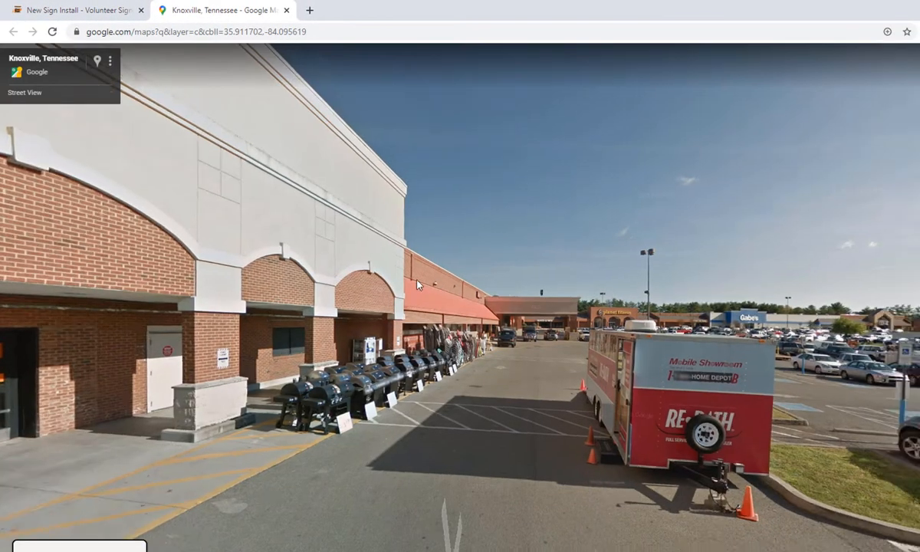
Step: Turn the Street View toward the store entrance, then close Google Maps to return to the form
{"action": "left_click_drag", "start_coordinate": [417, 285], "coordinate": [502, 267]}
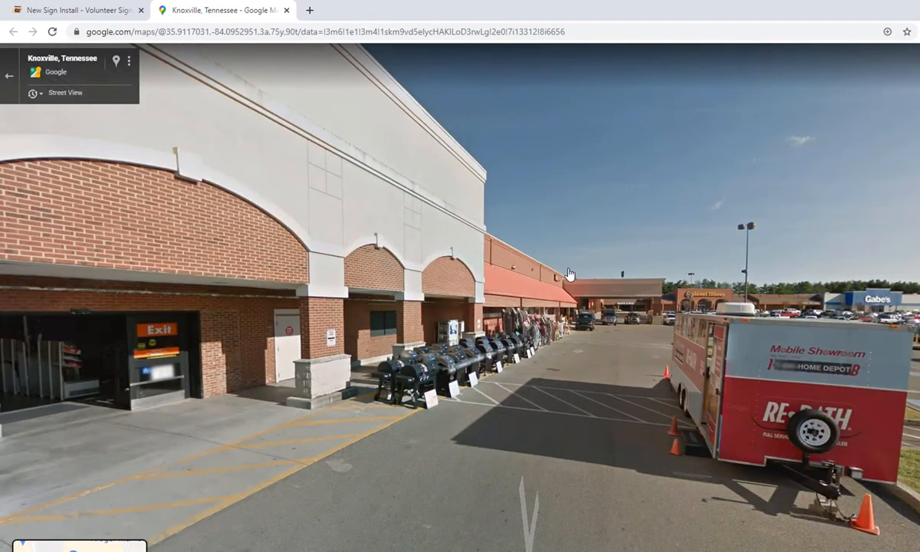
{"action": "left_click", "coordinate": [287, 10]}
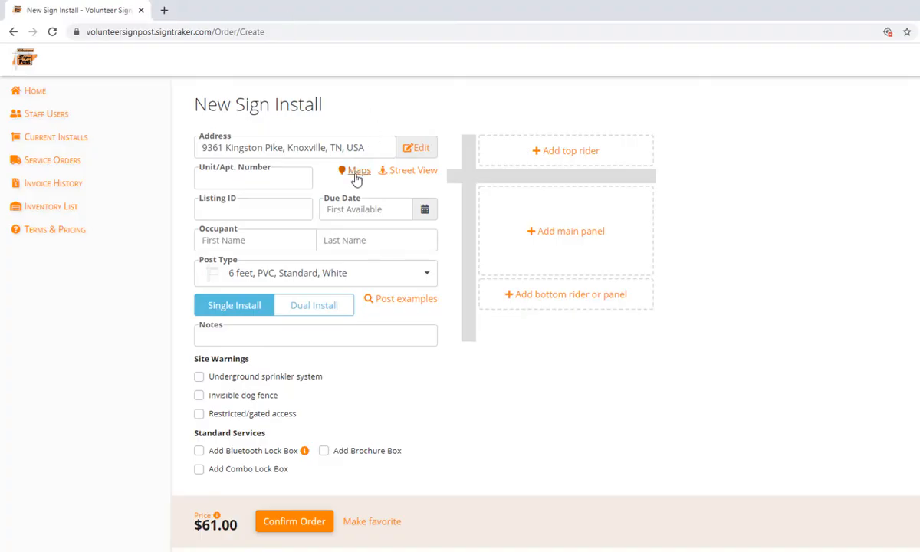
Step: Enter listing ID LOT 4 and set the due date to 7/3/2020
{"action": "left_click", "coordinate": [257, 209]}
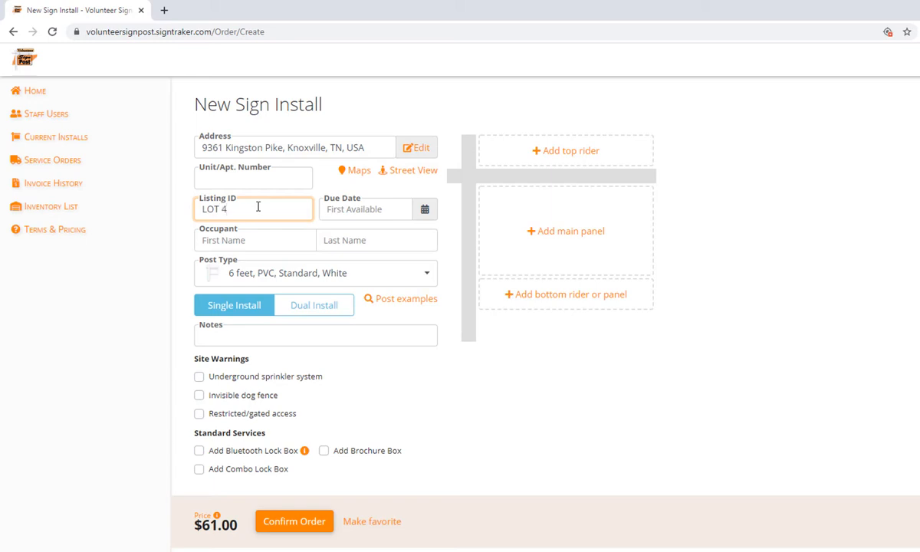
{"action": "key", "text": "Tab"}
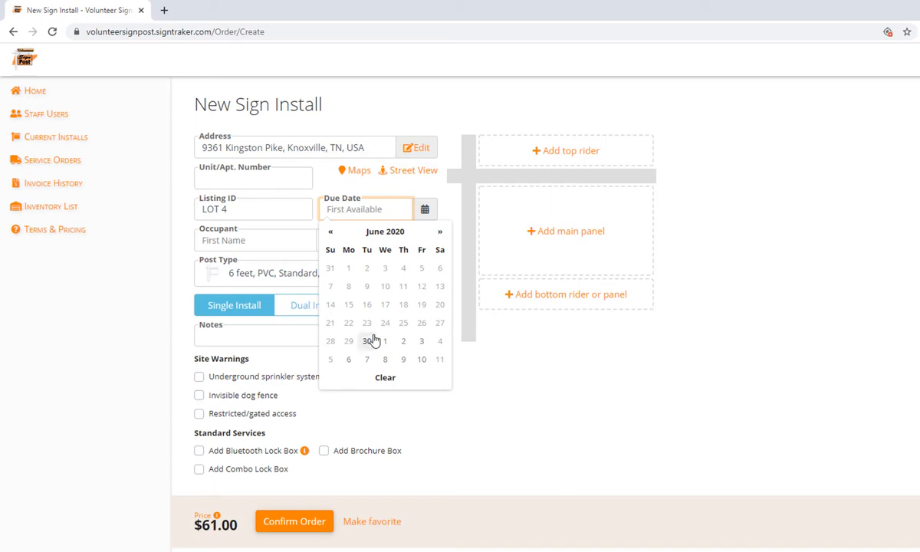
{"action": "left_click", "coordinate": [421, 346]}
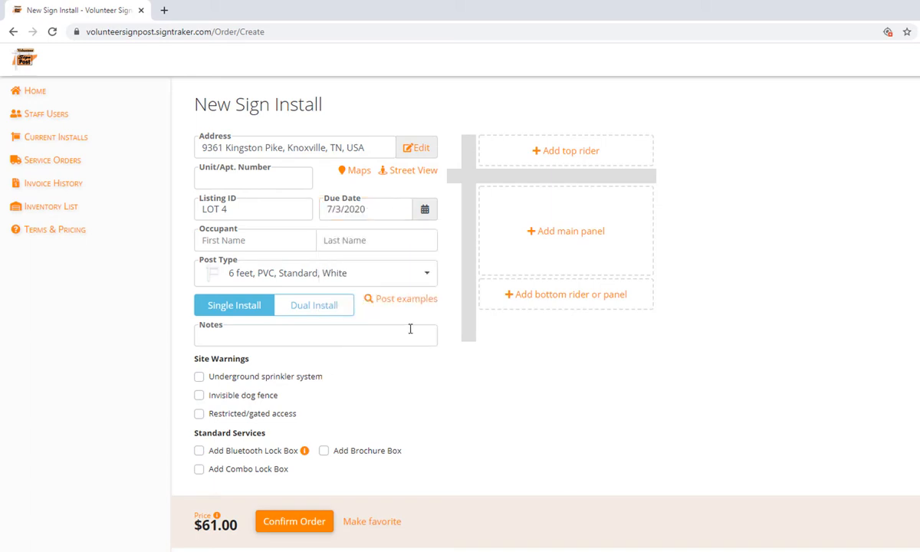
Step: Fill in the occupant's first and last name and choose the 6 feet PVC Gothic Cap post
{"action": "left_click", "coordinate": [288, 242]}
{"action": "type", "text": "Dave"}
{"action": "key", "text": "Tab"}
{"action": "type", "text": "Nervous"}
{"action": "key", "text": "Tab"}
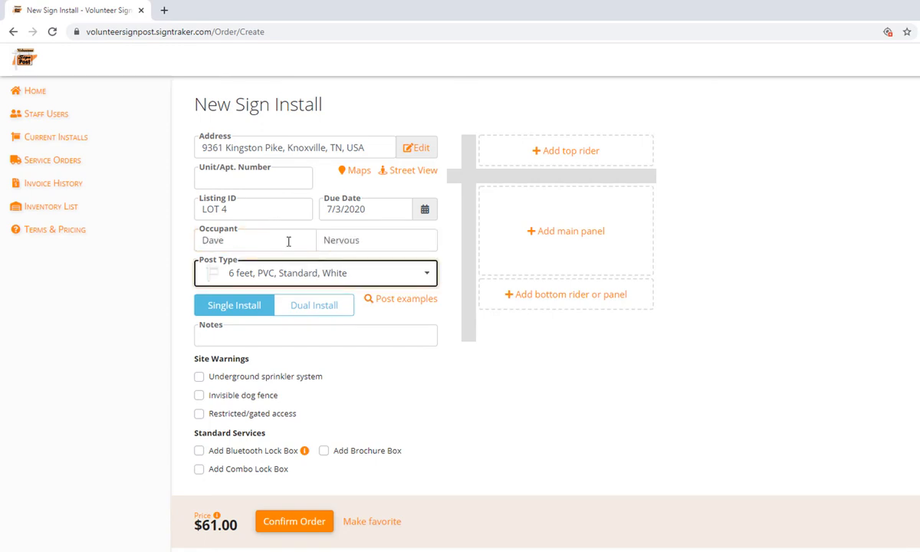
{"action": "left_click", "coordinate": [421, 277]}
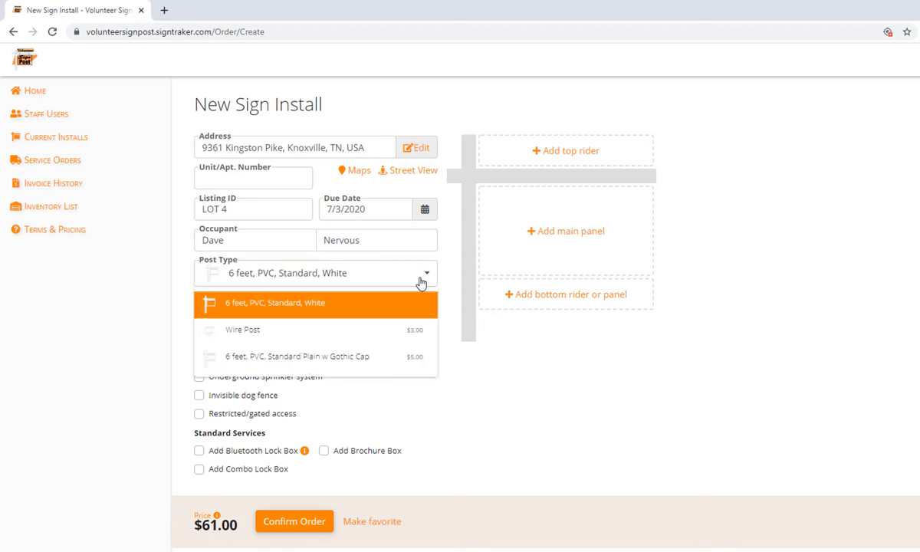
{"action": "left_click", "coordinate": [409, 357]}
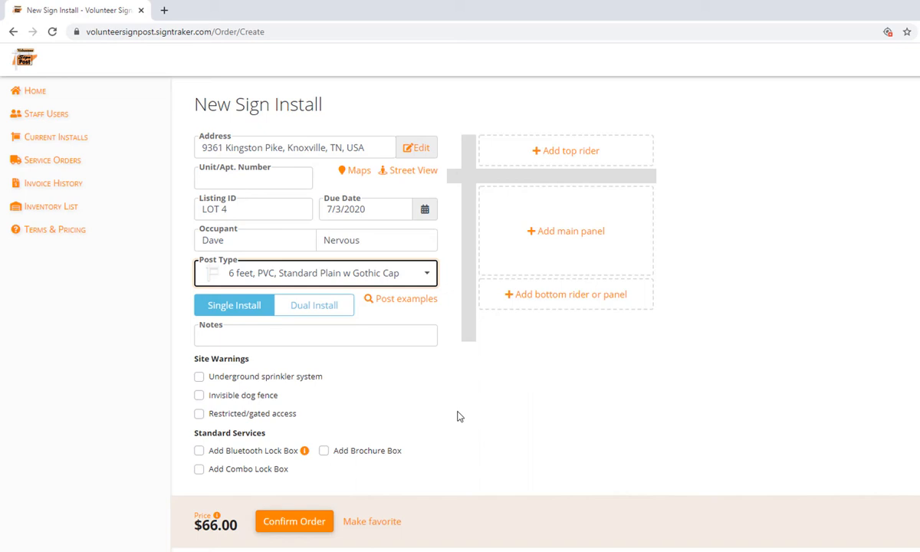
Step: Filter main panels to your own, try your contact panel, then remove it
{"action": "left_click", "coordinate": [565, 231]}
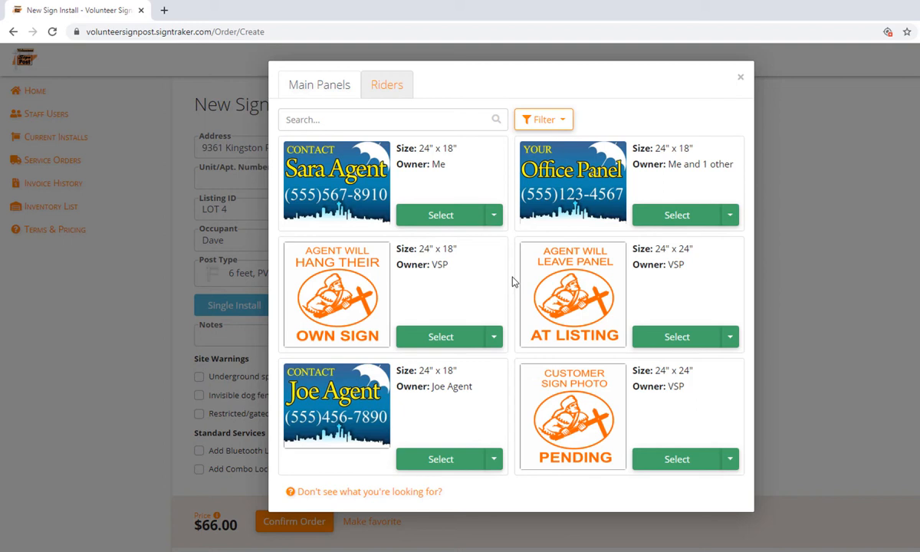
{"action": "left_click", "coordinate": [541, 121]}
{"action": "left_click", "coordinate": [551, 146]}
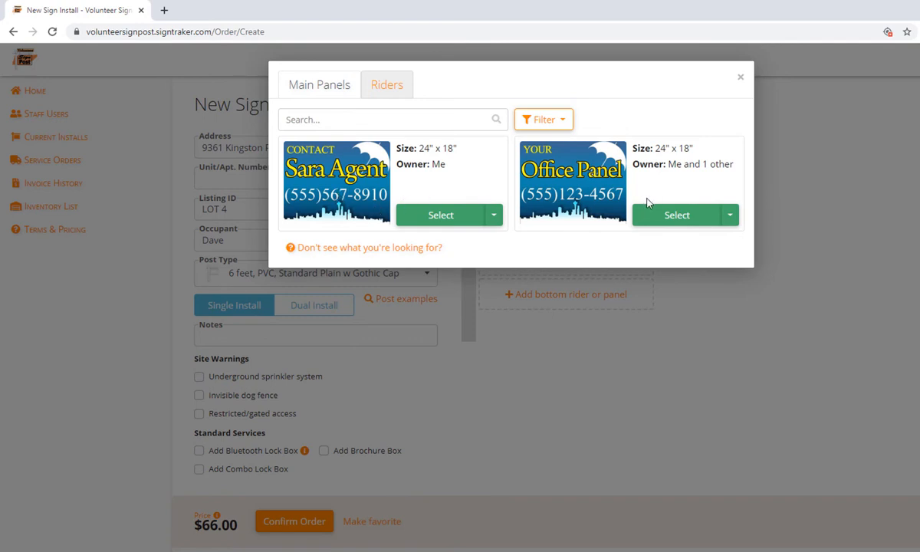
{"action": "left_click", "coordinate": [429, 220]}
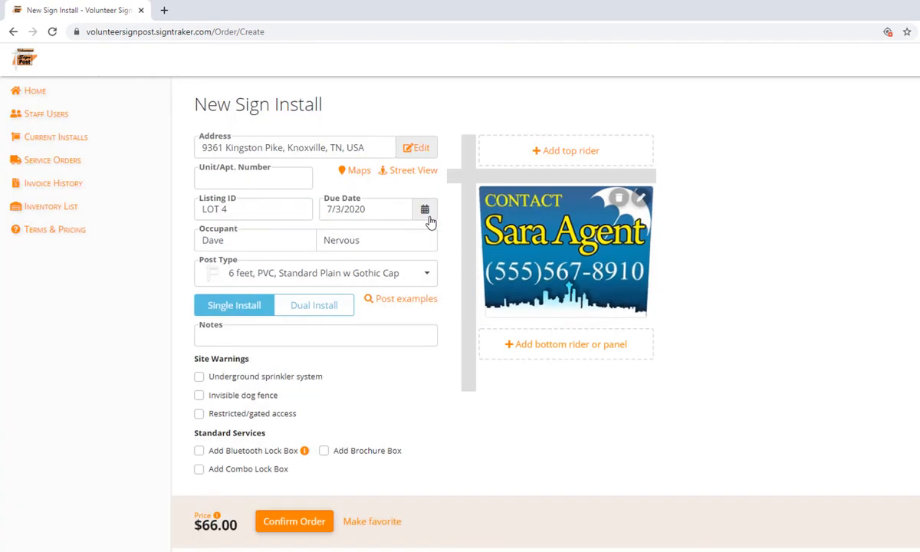
{"action": "left_click", "coordinate": [618, 199]}
Step: Show all panels, try the Agent Will Hang Their Own Sign panel, then remove it
{"action": "left_click", "coordinate": [567, 230]}
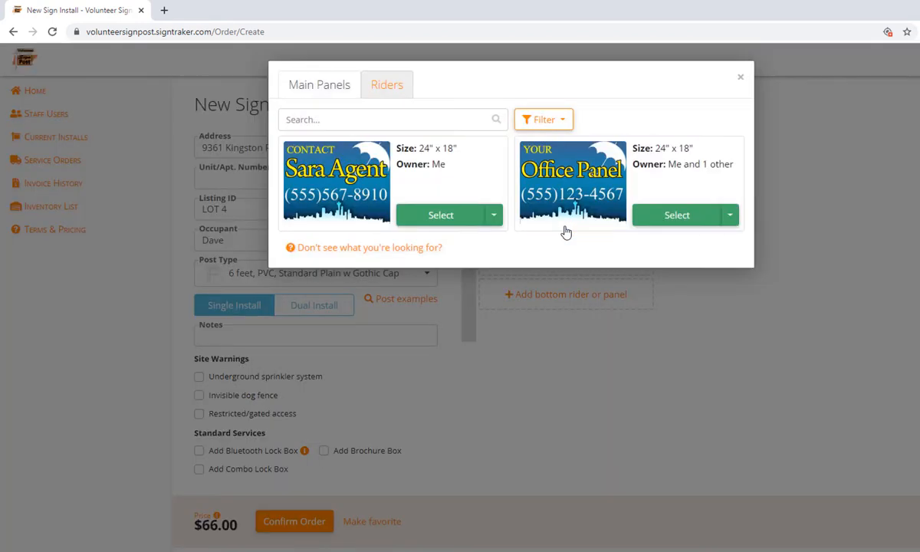
{"action": "left_click", "coordinate": [553, 124]}
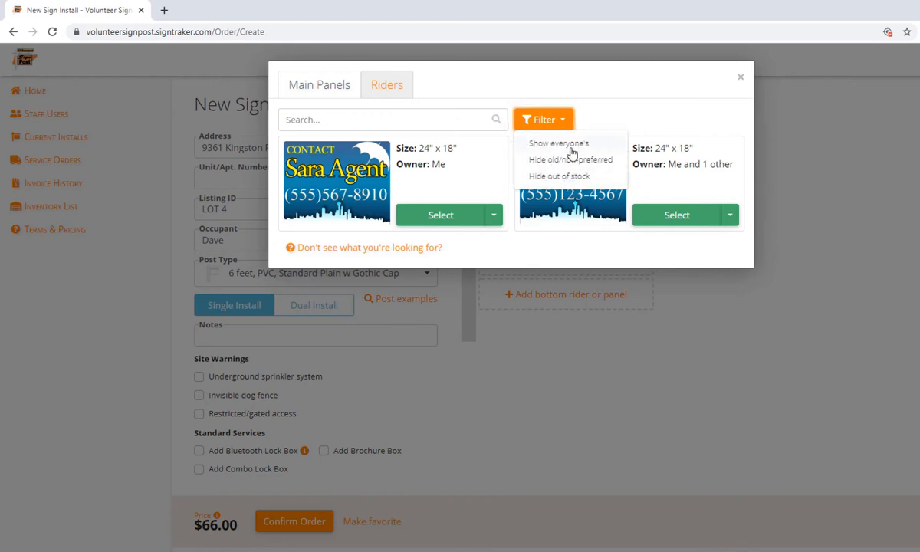
{"action": "left_click", "coordinate": [570, 146]}
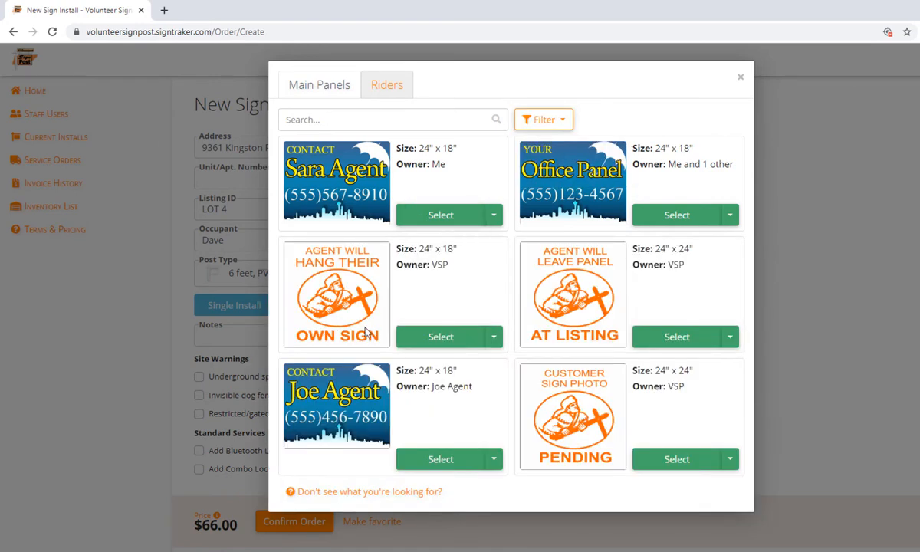
{"action": "left_click", "coordinate": [430, 338]}
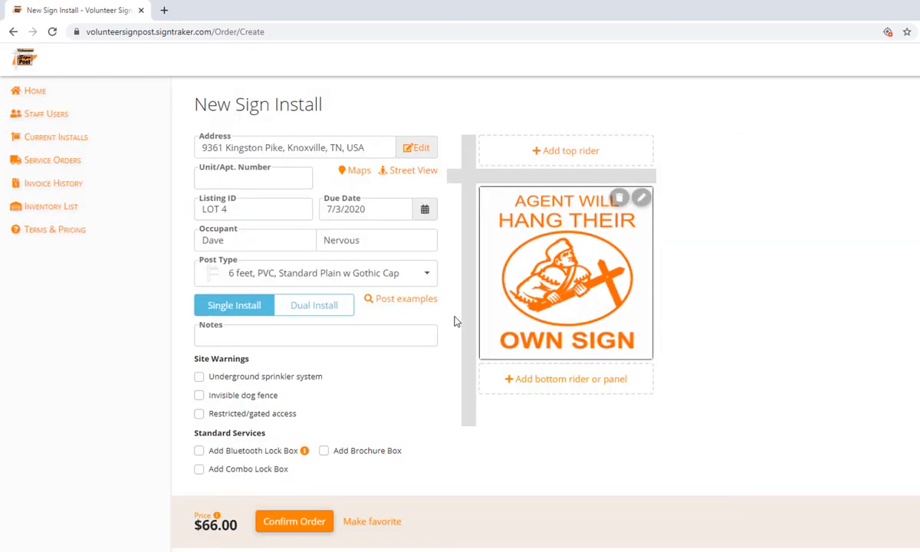
{"action": "left_click", "coordinate": [619, 198]}
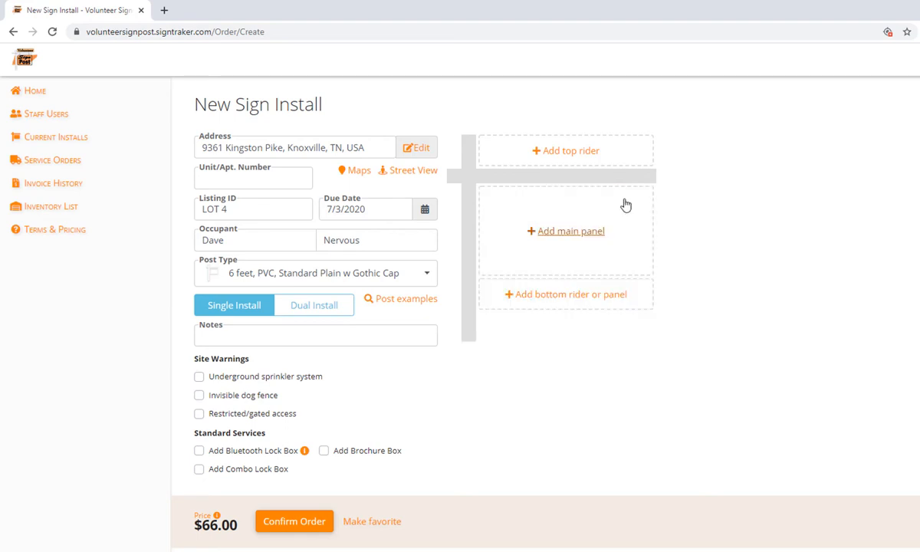
Step: Try another agent's contact panel, then put your own contact panel back as the main panel
{"action": "left_click", "coordinate": [571, 228]}
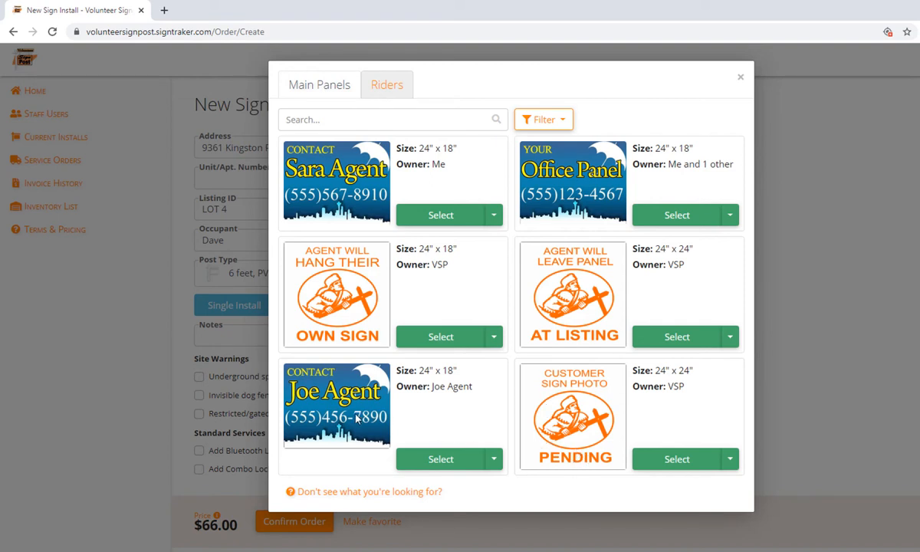
{"action": "left_click", "coordinate": [439, 463]}
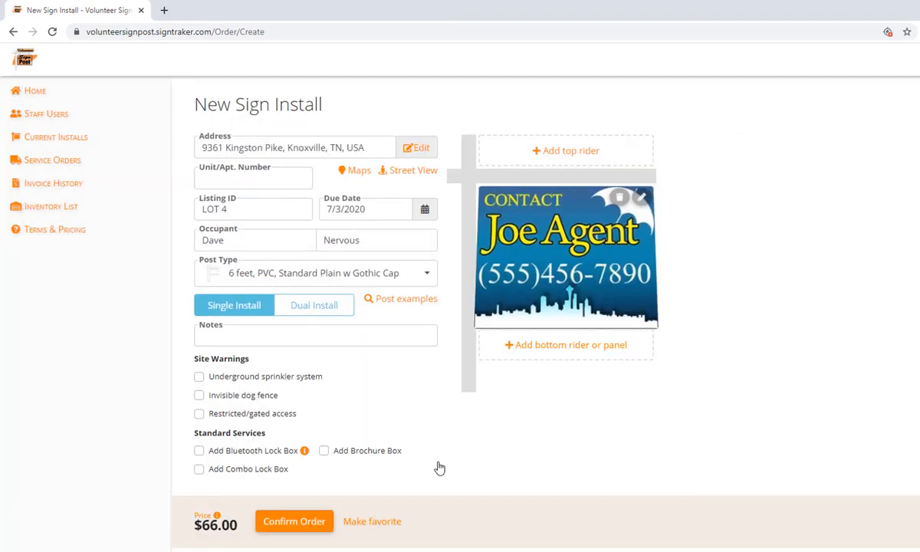
{"action": "left_click", "coordinate": [621, 201]}
{"action": "left_click", "coordinate": [579, 233]}
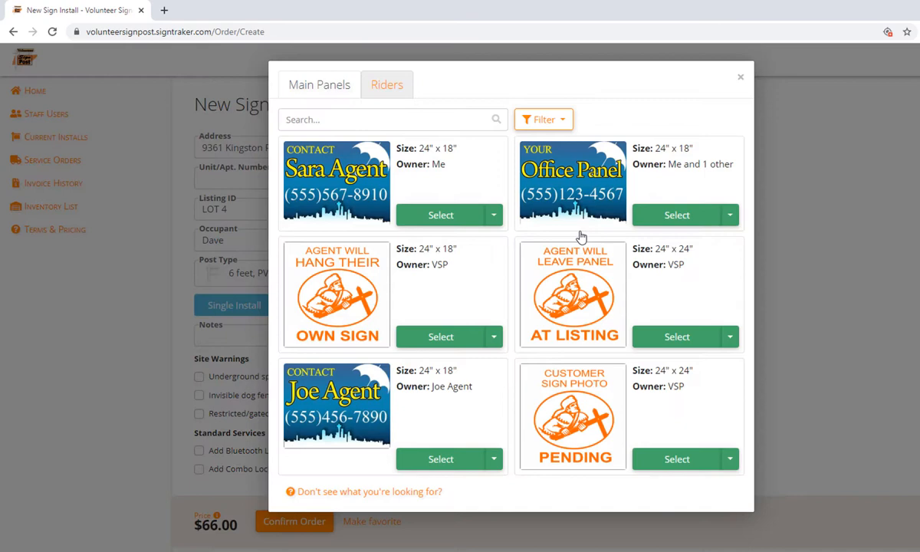
{"action": "left_click", "coordinate": [438, 216]}
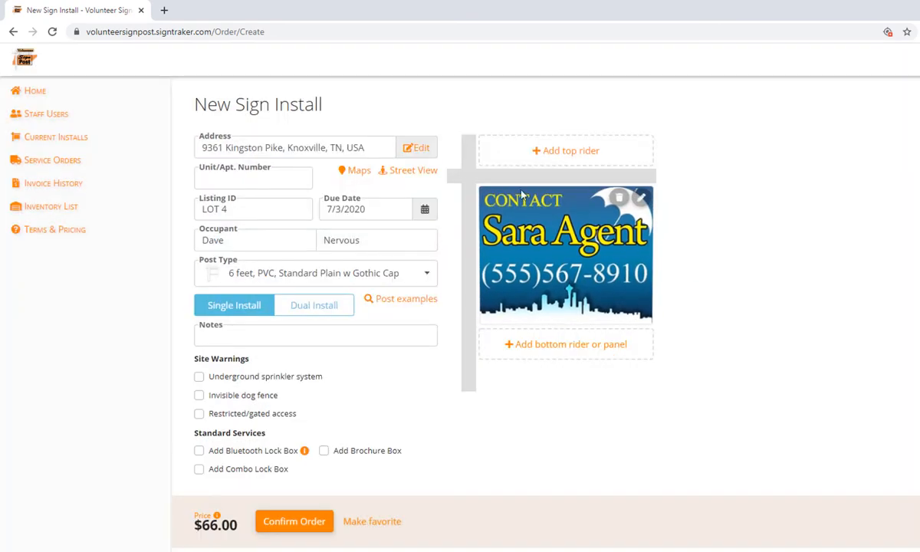
Step: Rent an OPEN HOUSE top rider for $6.00 and add a FOR SALE rider below the panel
{"action": "left_click", "coordinate": [562, 153]}
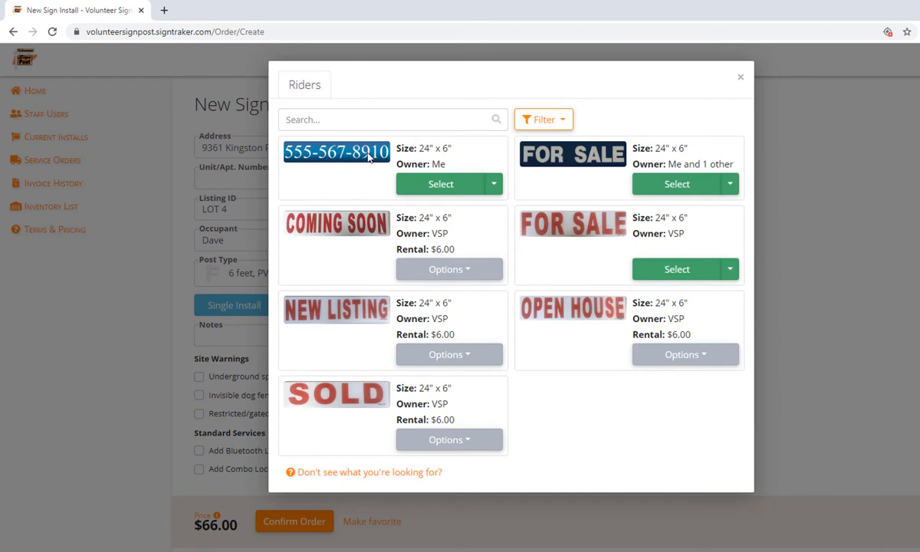
{"action": "left_click", "coordinate": [731, 188]}
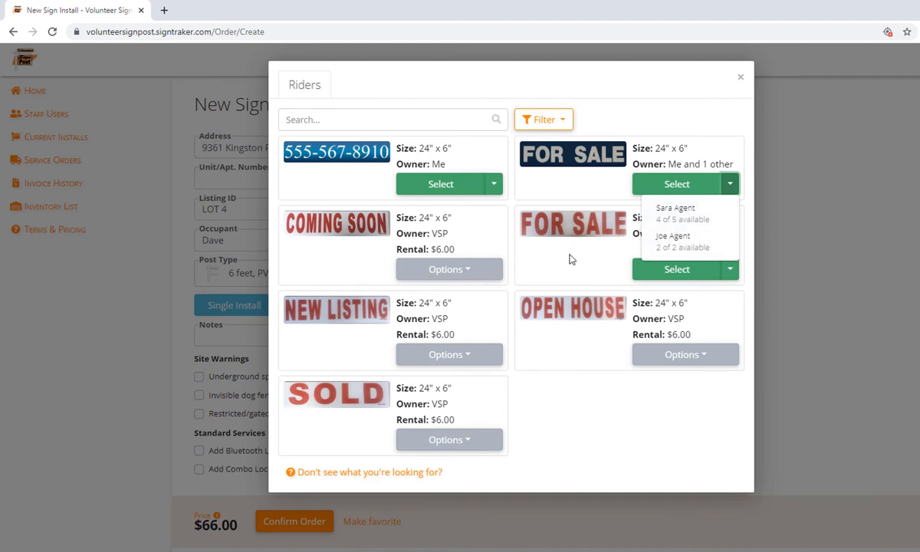
{"action": "left_click", "coordinate": [558, 416]}
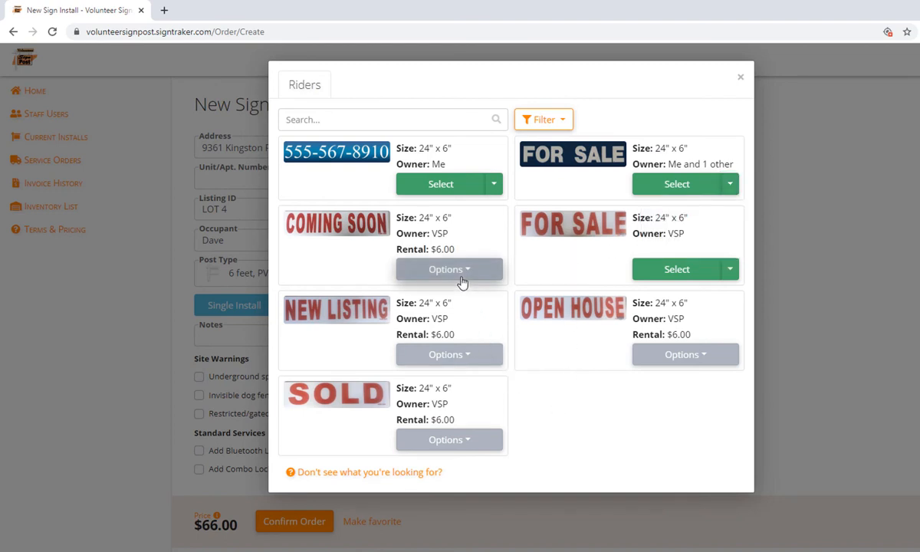
{"action": "left_click", "coordinate": [694, 360]}
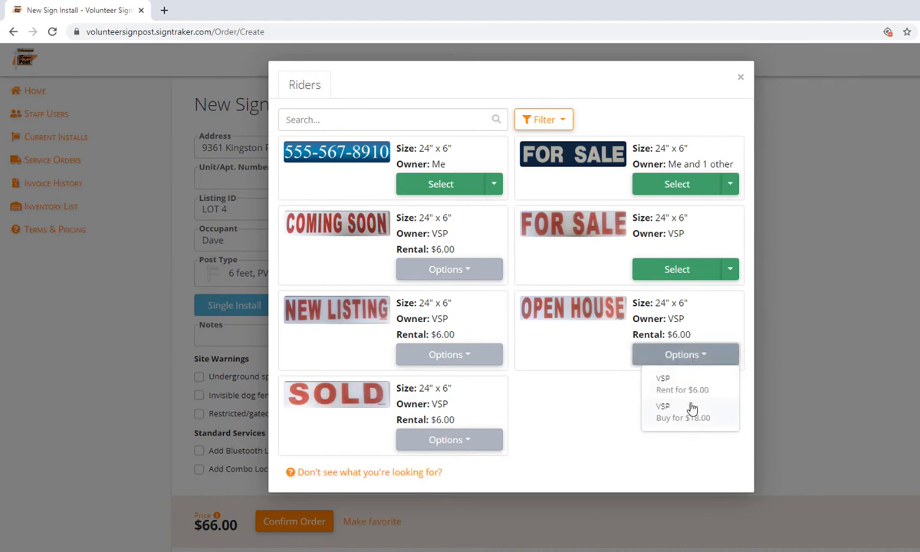
{"action": "left_click", "coordinate": [690, 385]}
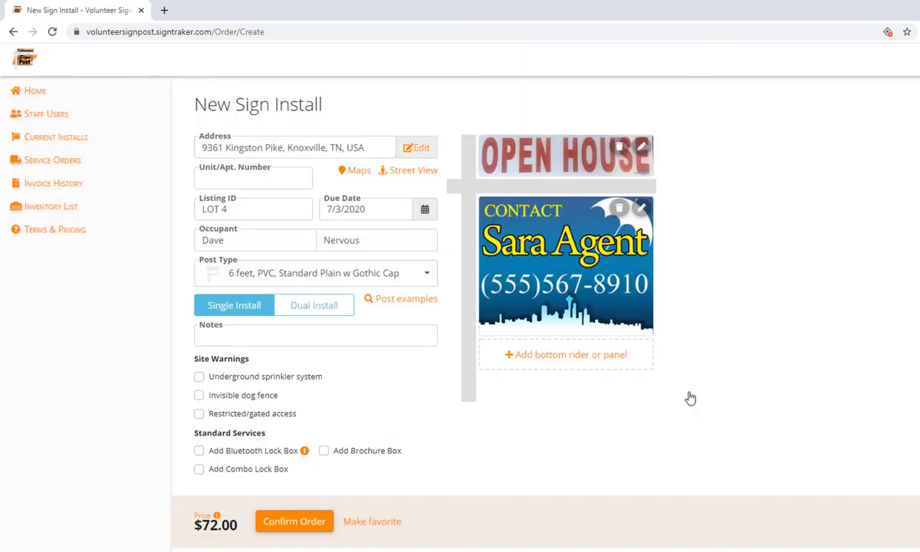
{"action": "left_click", "coordinate": [602, 365]}
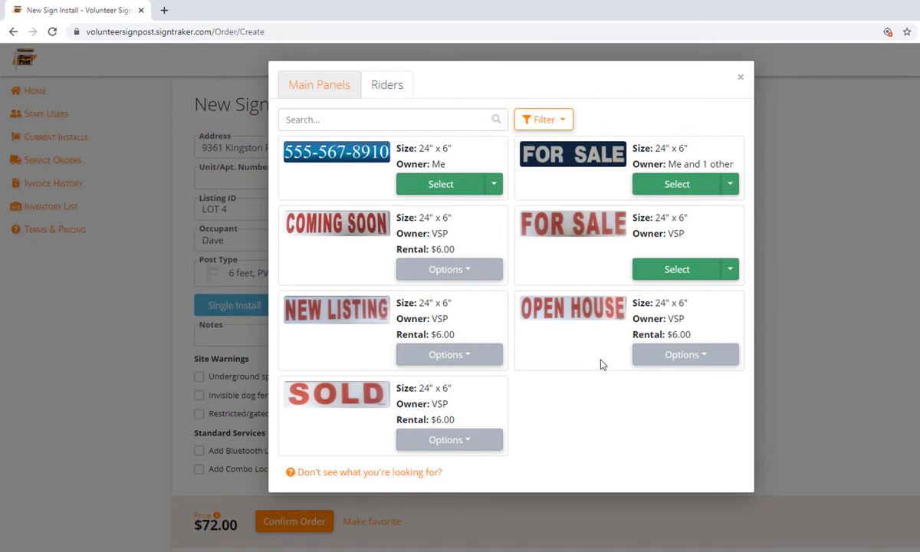
{"action": "left_click", "coordinate": [678, 187]}
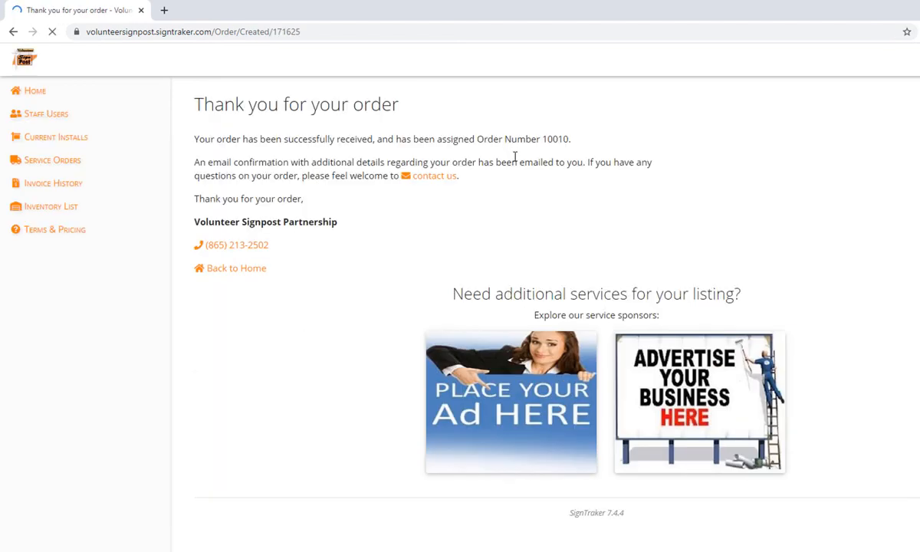
Step: Copy the new order number and return to the Home dashboard
{"action": "double_click", "coordinate": [515, 179]}
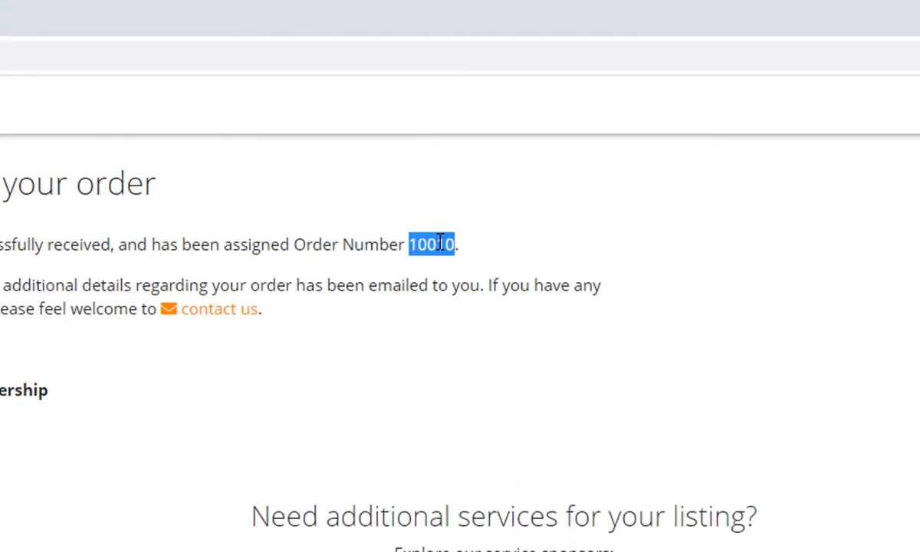
{"action": "right_click", "coordinate": [440, 244]}
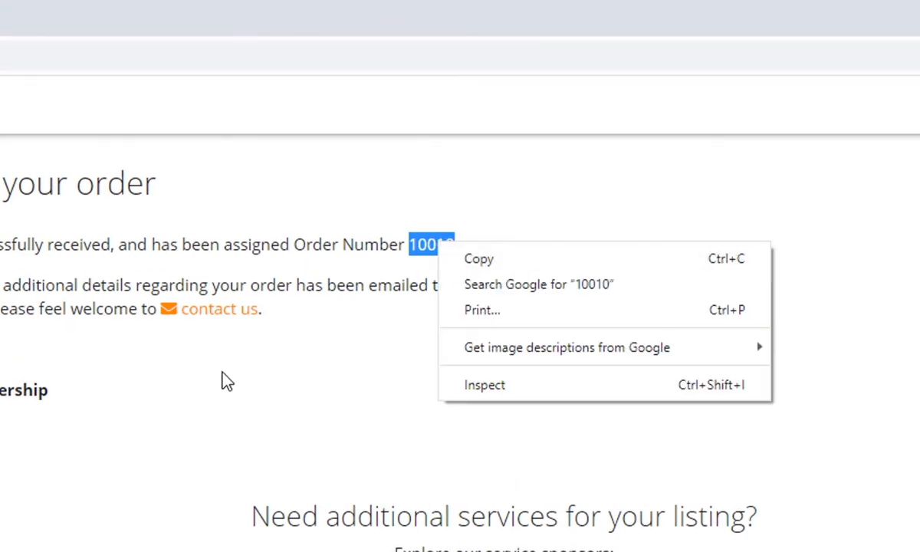
{"action": "left_click", "coordinate": [5, 243]}
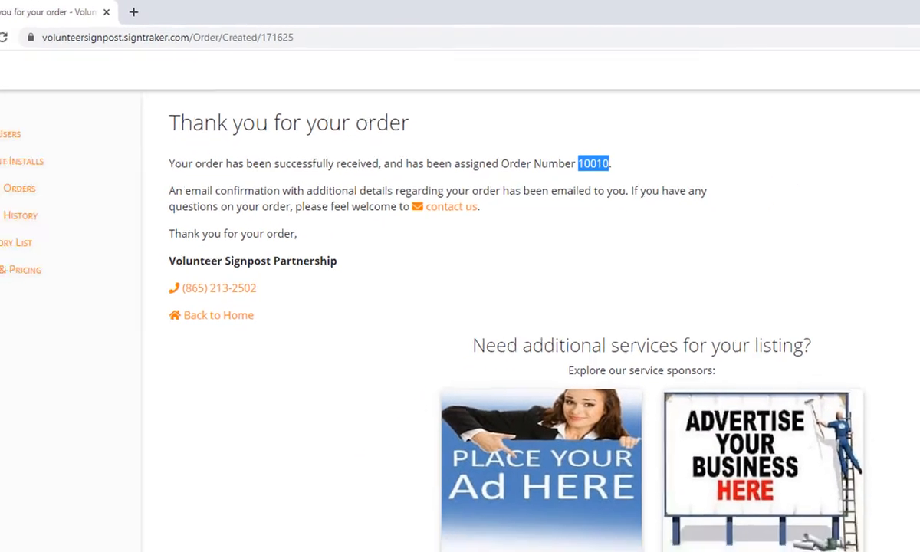
{"action": "left_click", "coordinate": [34, 101]}
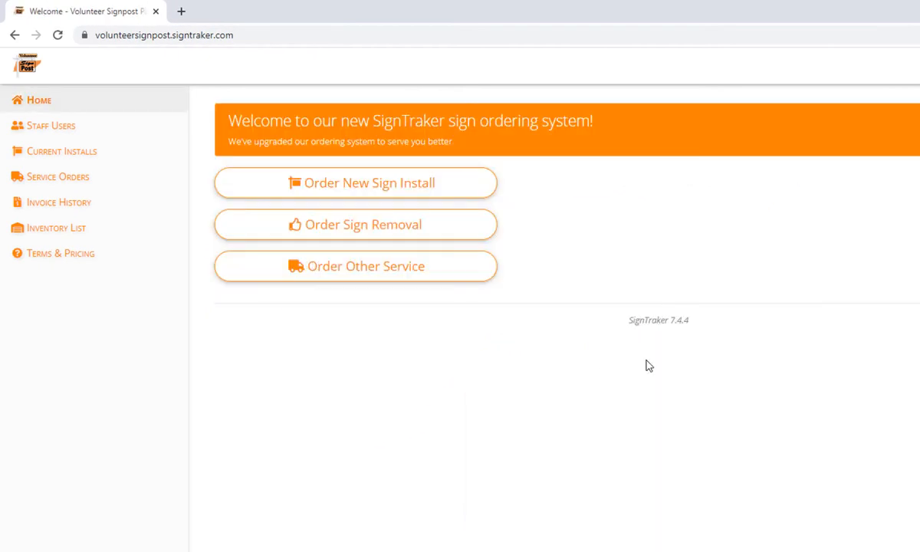
{"action": "left_click", "coordinate": [875, 57]}
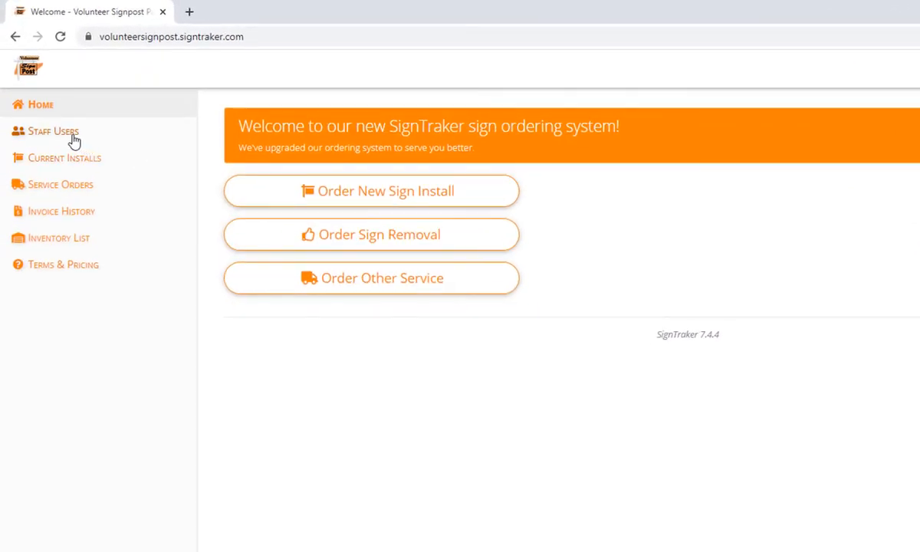
Step: Open Staff Users, then view Current Installs showing invoice 10010 as Pending Installation
{"action": "left_click", "coordinate": [75, 141]}
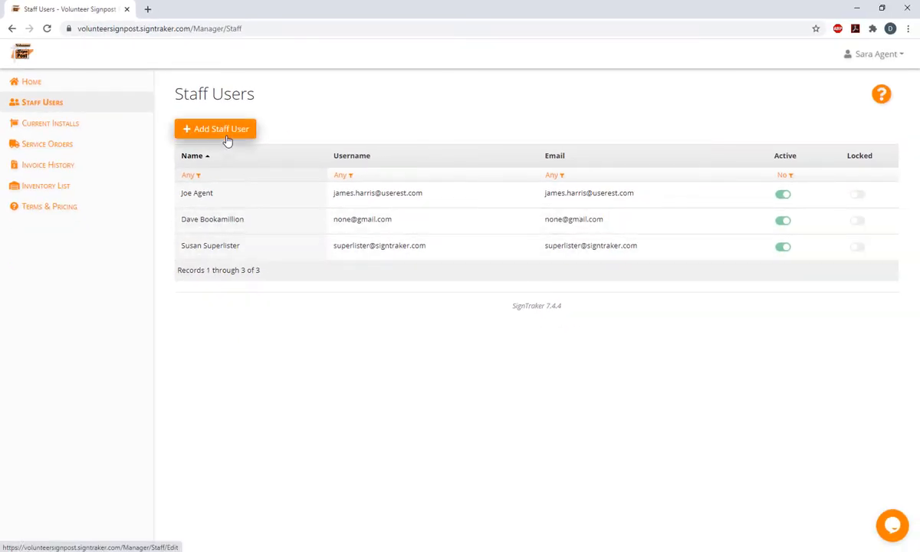
{"action": "left_click", "coordinate": [54, 123]}
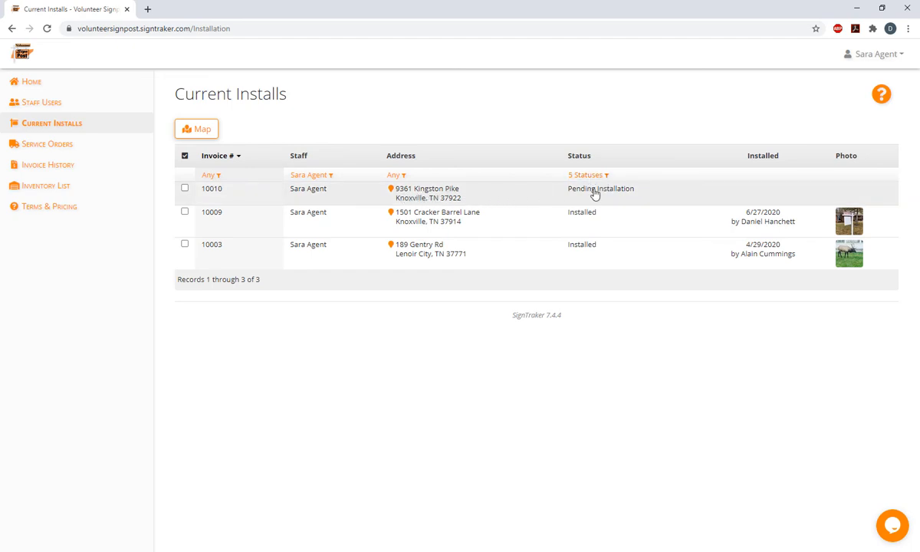
Step: Go to the Service Orders list, then on to the Invoice History page
{"action": "left_click", "coordinate": [70, 147]}
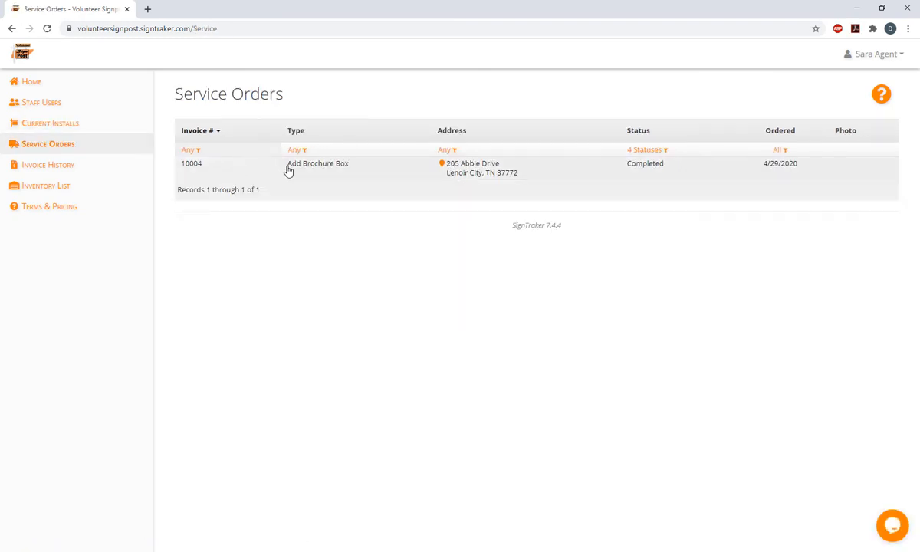
{"action": "left_click", "coordinate": [71, 171]}
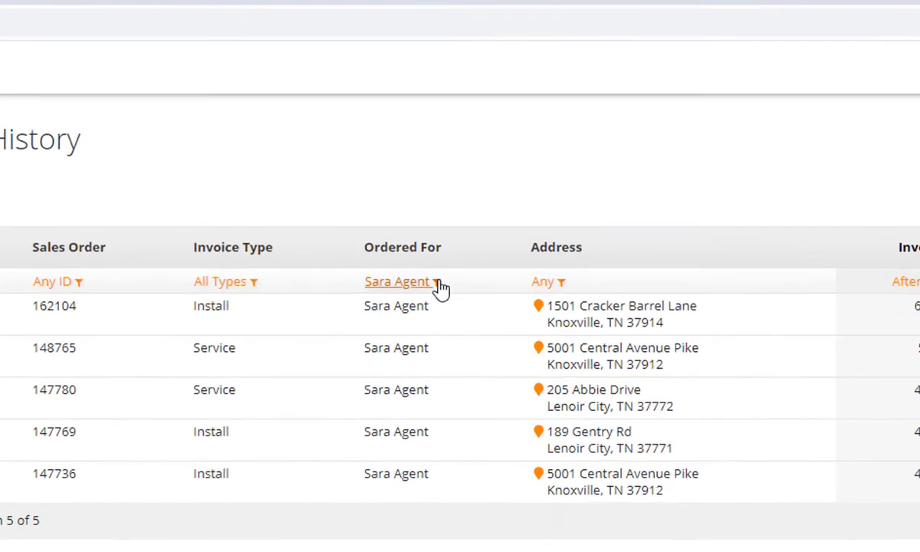
Step: Set the Ordered For filter to Select All staff, check the Invoice Type options, then go to Sign Inventory
{"action": "left_click", "coordinate": [395, 207]}
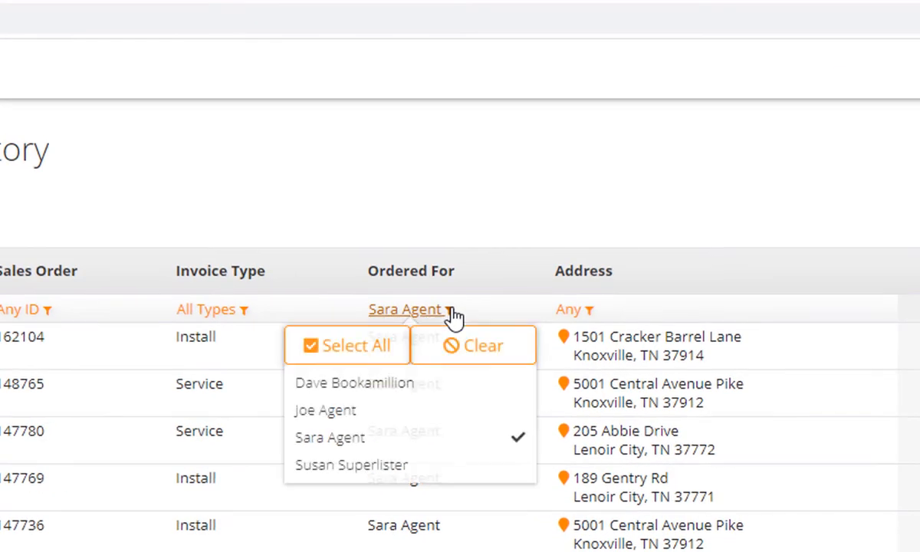
{"action": "left_click", "coordinate": [354, 347]}
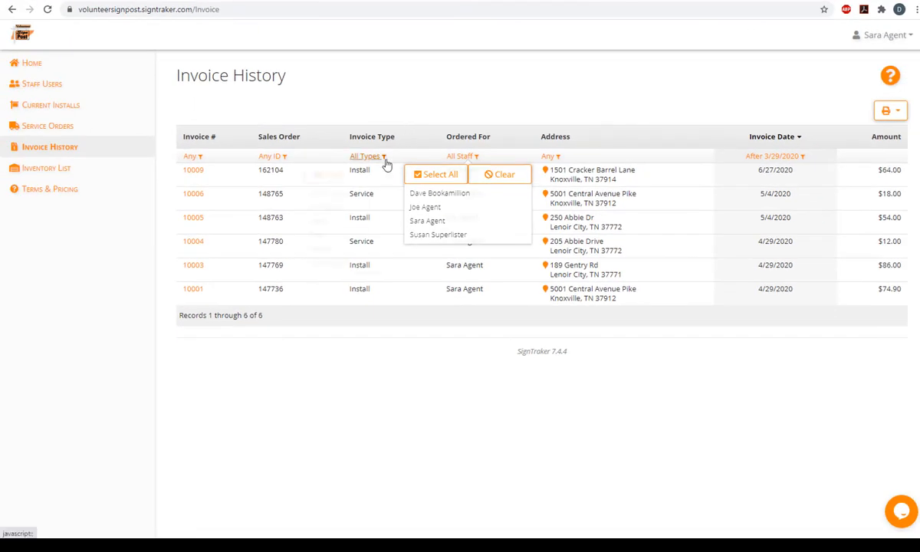
{"action": "left_click", "coordinate": [369, 156]}
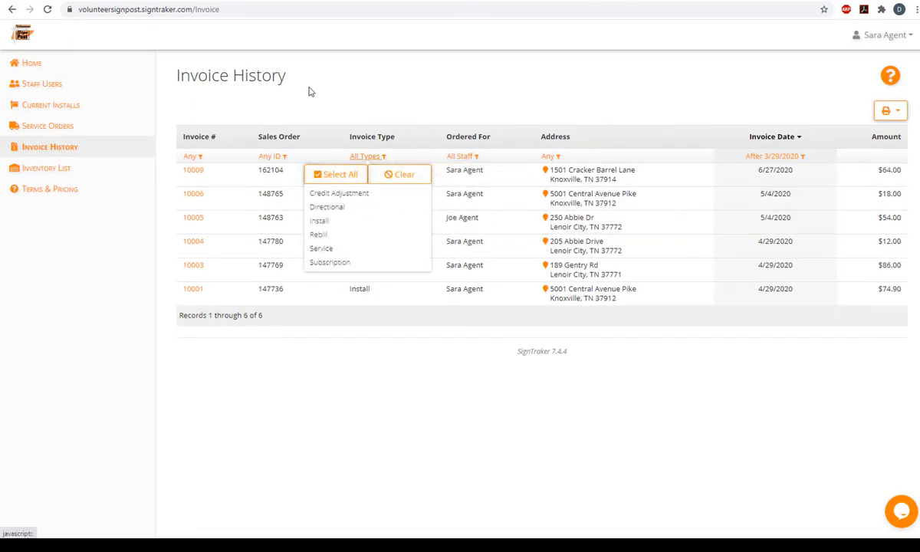
{"action": "left_click", "coordinate": [55, 169]}
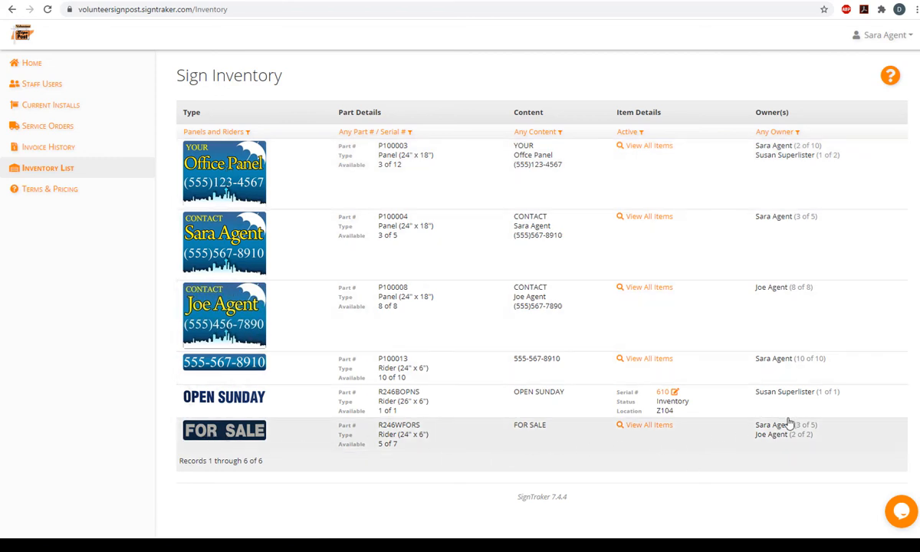
Step: View all FOR SALE rider items (R246WFORS) and who uses them, then close the list
{"action": "left_click", "coordinate": [657, 428]}
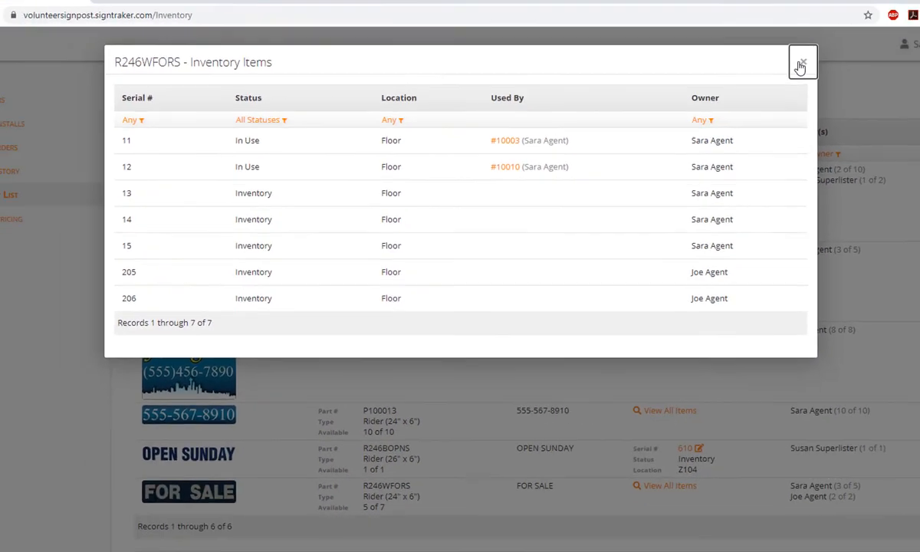
{"action": "left_click", "coordinate": [801, 65]}
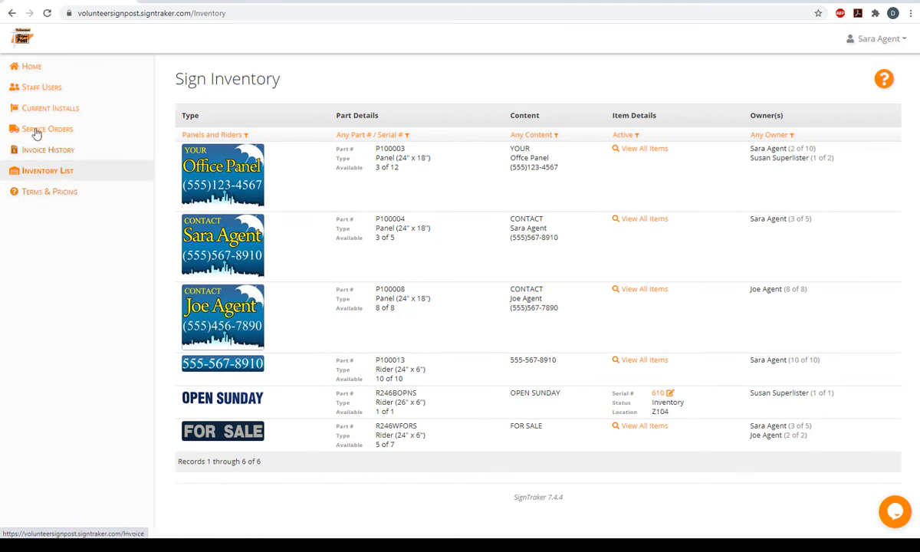
Step: Start a sign removal order for install 10009 with a due date of 7/9/2020
{"action": "left_click", "coordinate": [35, 74]}
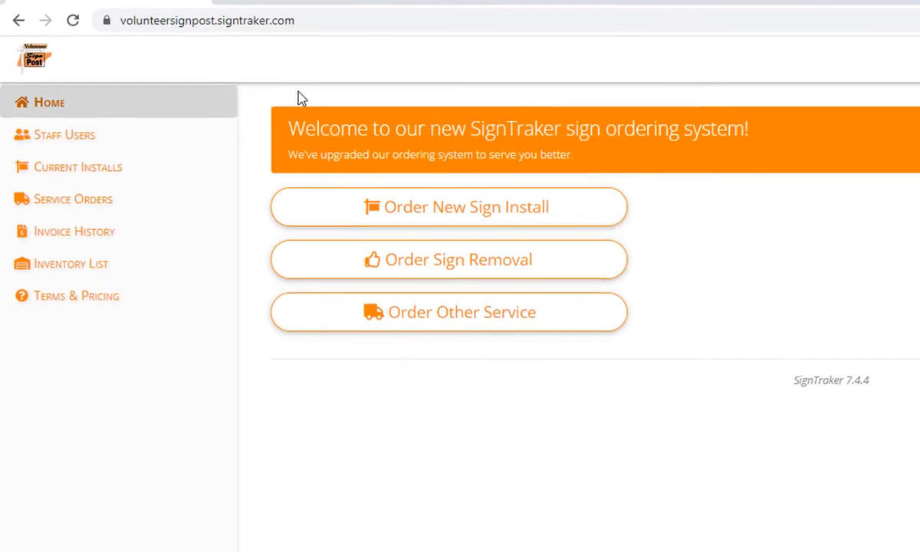
{"action": "left_click", "coordinate": [550, 268]}
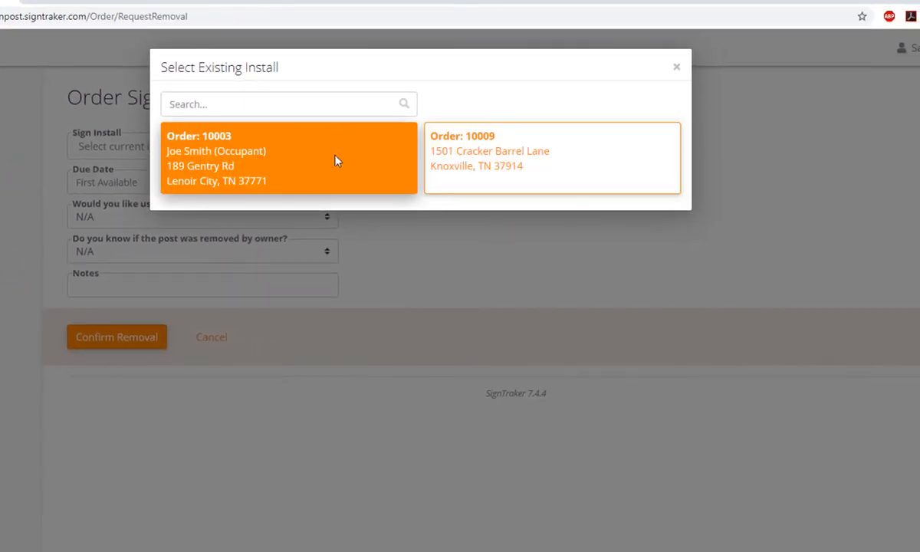
{"action": "left_click", "coordinate": [514, 168]}
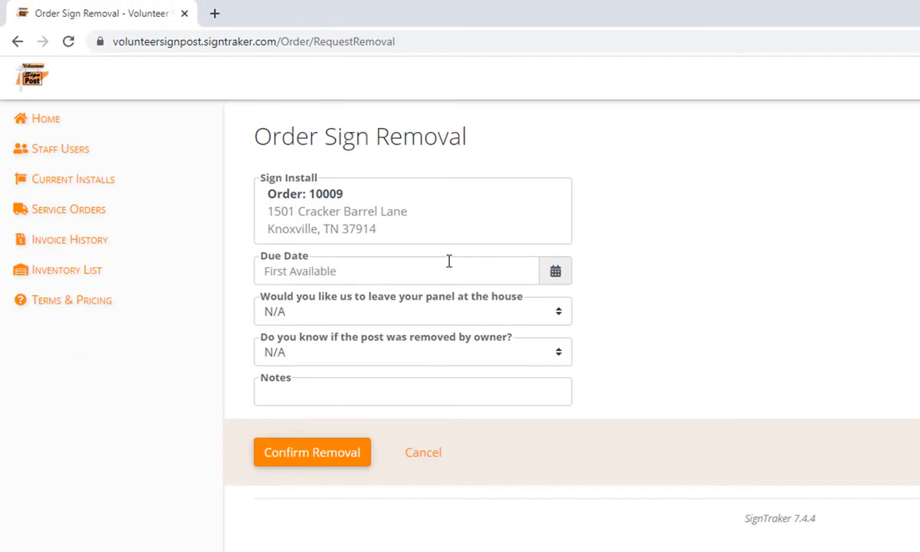
{"action": "left_click", "coordinate": [441, 272]}
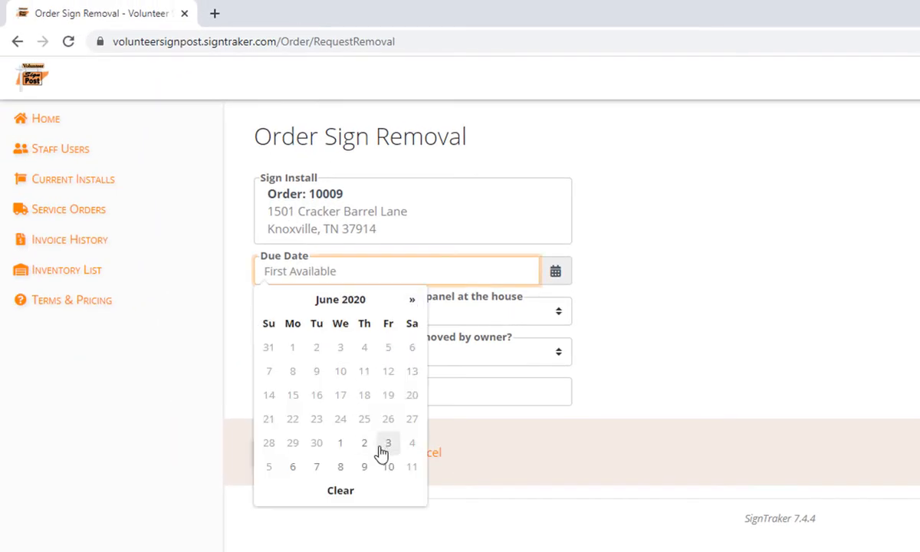
{"action": "left_click", "coordinate": [363, 468]}
Step: Answer No to leaving the panel, keep post-removed as N/A, and submit the removal request
{"action": "left_click", "coordinate": [472, 312]}
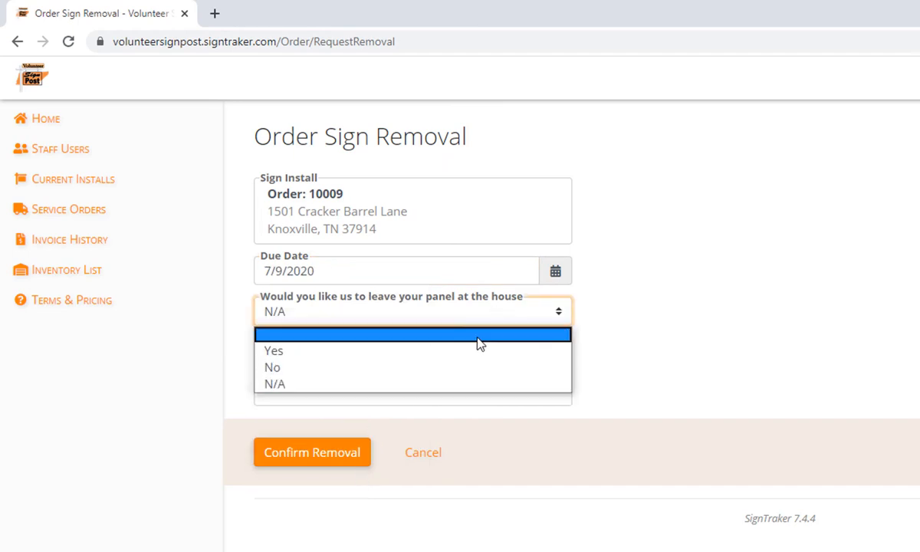
{"action": "left_click", "coordinate": [476, 372]}
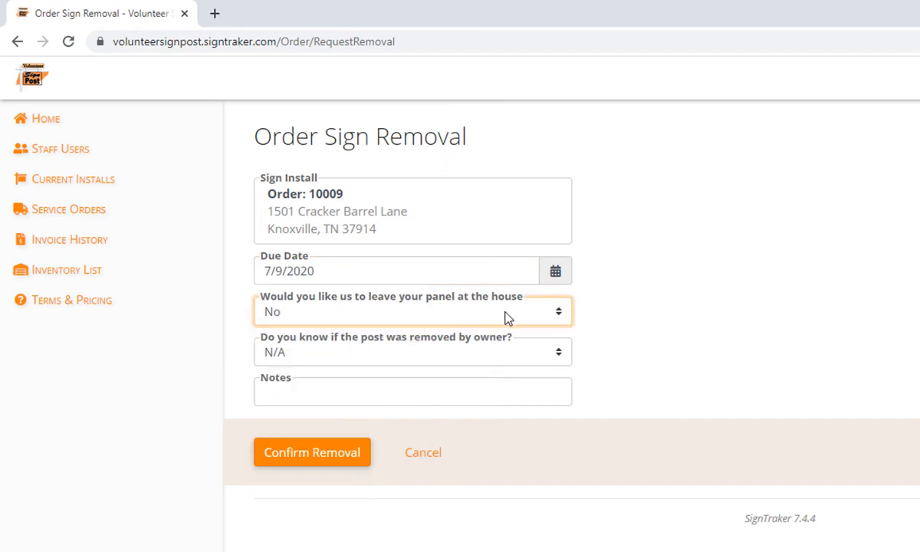
{"action": "left_click", "coordinate": [507, 359]}
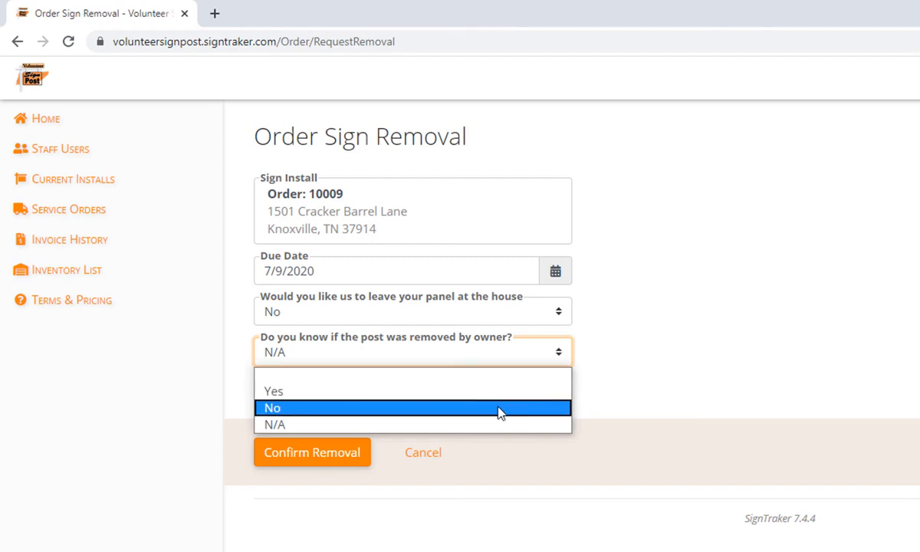
{"action": "key", "text": "Escape"}
{"action": "left_click", "coordinate": [448, 396]}
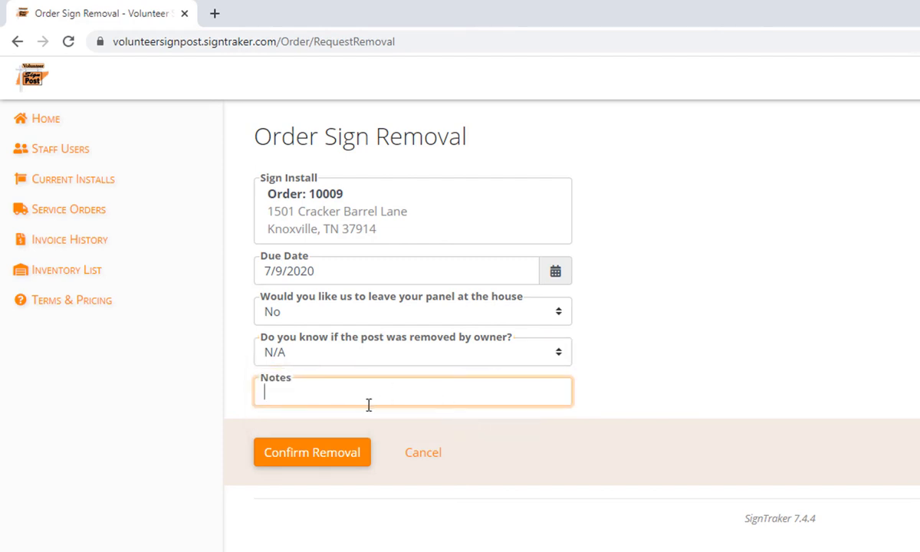
{"action": "left_click", "coordinate": [317, 456]}
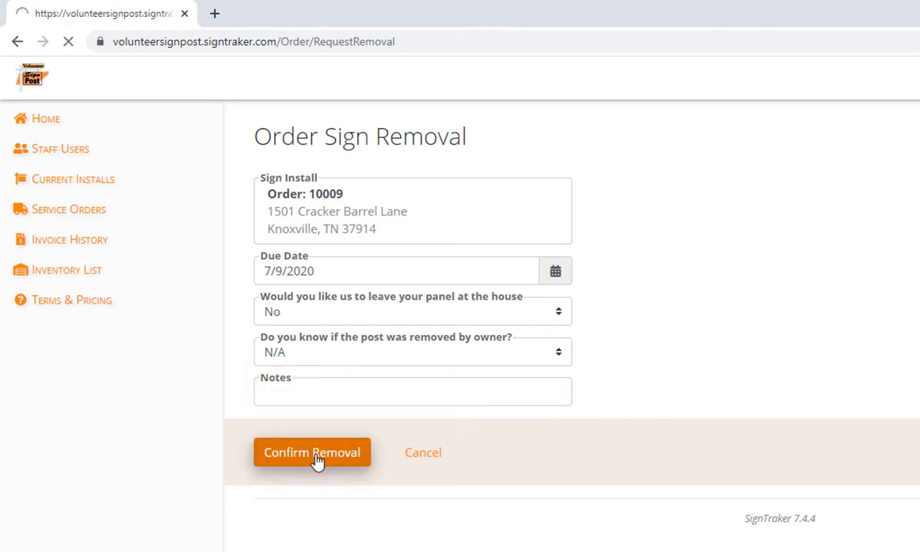
{"action": "double_click", "coordinate": [473, 181]}
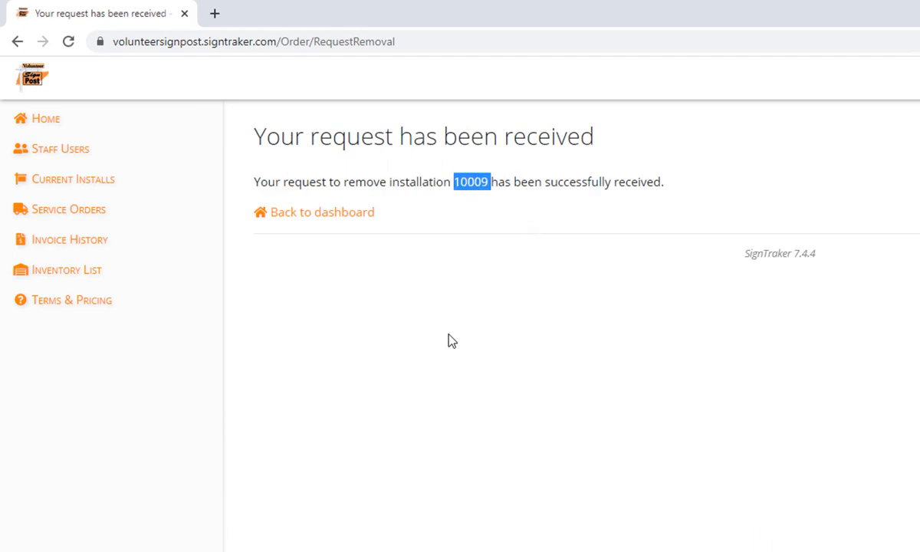
{"action": "left_click", "coordinate": [61, 119]}
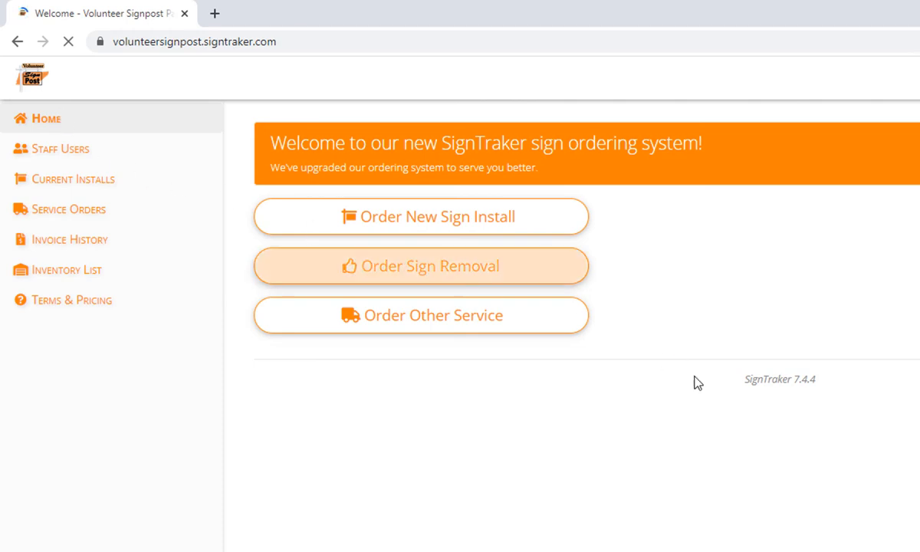